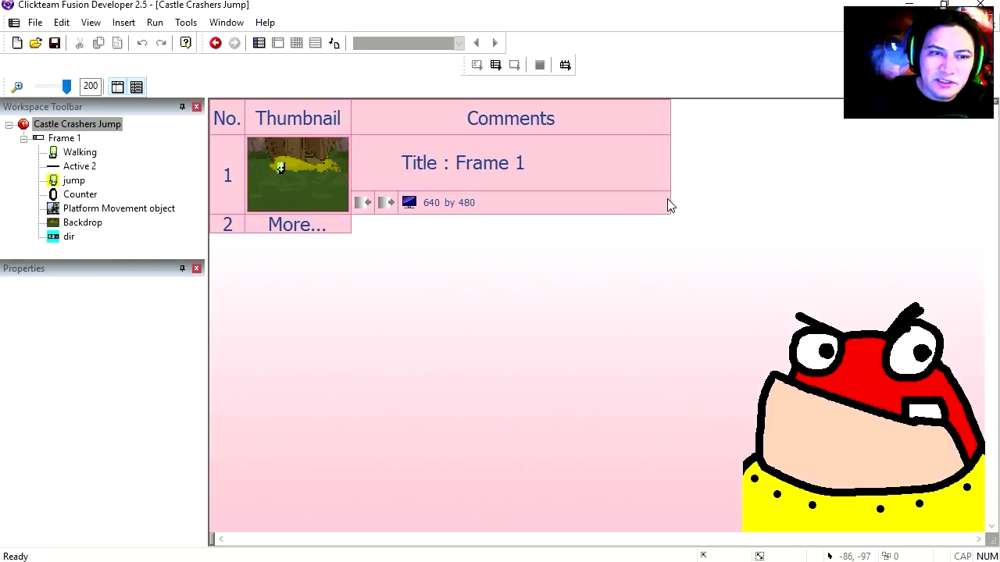
# Test-run the game and walk the character around with the arrow keys
pyautogui.press('F8')
pyautogui.moveTo(520, 97); pyautogui.dragTo(513, 31)
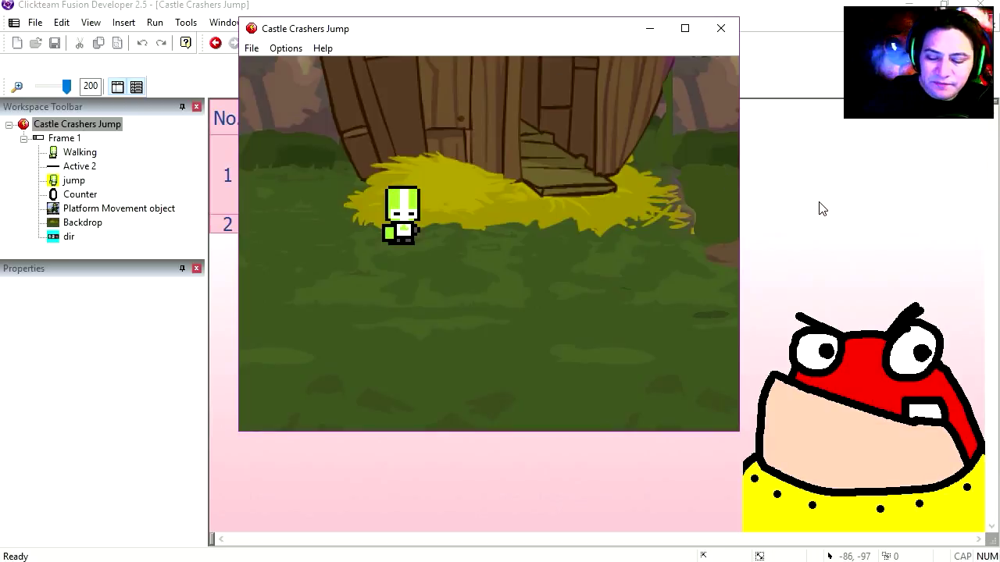
pyautogui.press('Right')
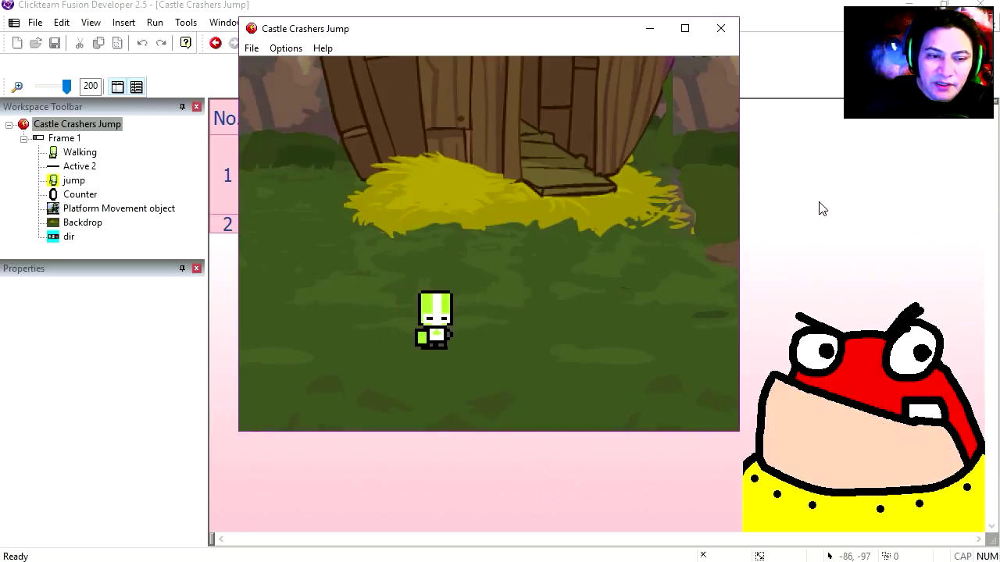
pyautogui.press('Left')
pyautogui.press('Down')
pyautogui.press('Right')
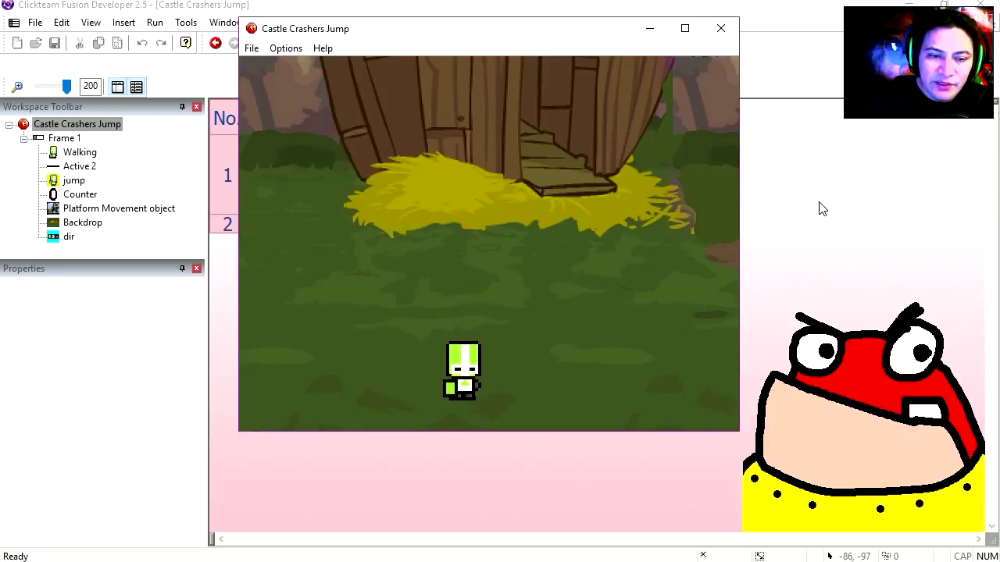
pyautogui.press('Up')
pyautogui.press('Left')
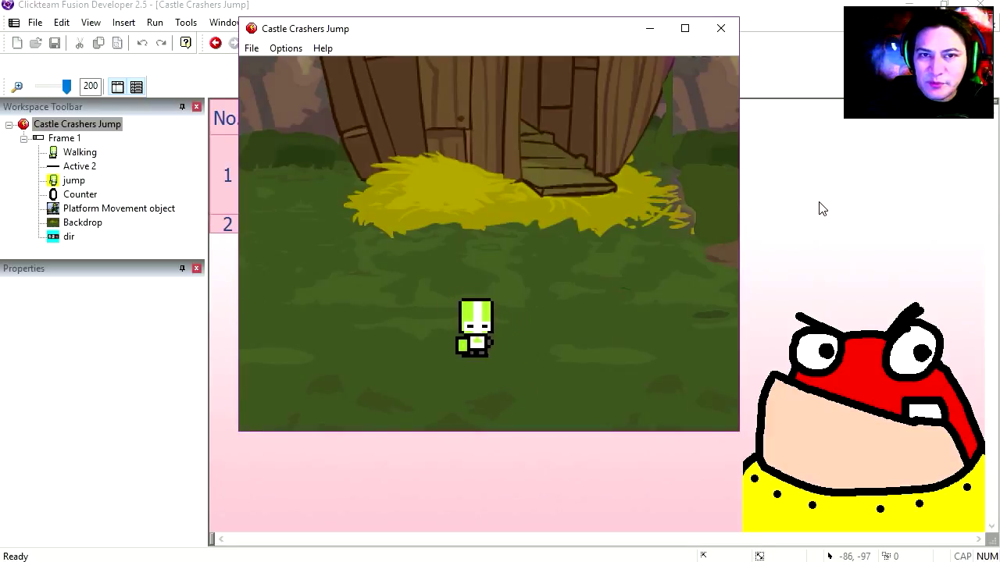
# Make the character jump with the space bar while walking left, right and diagonally
pyautogui.press('space')
pyautogui.press('Left')
pyautogui.press('space')
pyautogui.press('Right')
pyautogui.press('Up')
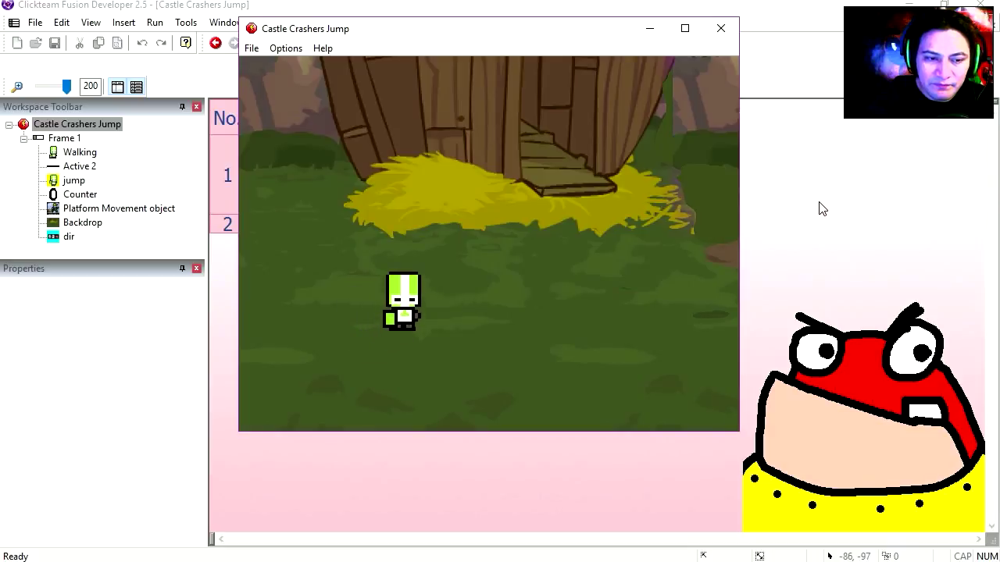
pyautogui.press('Right')
pyautogui.press('Down')
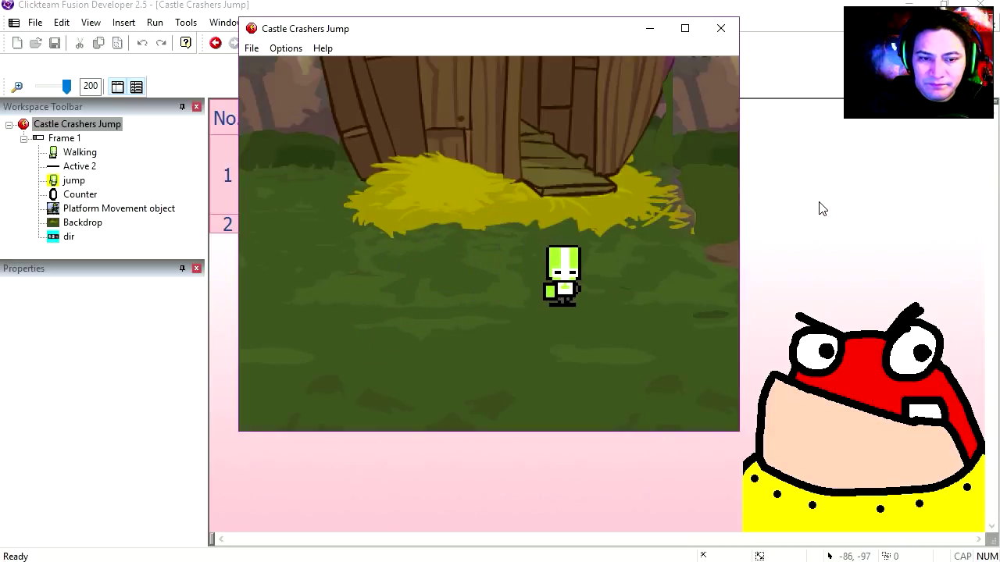
pyautogui.press('space')
pyautogui.press('Left')
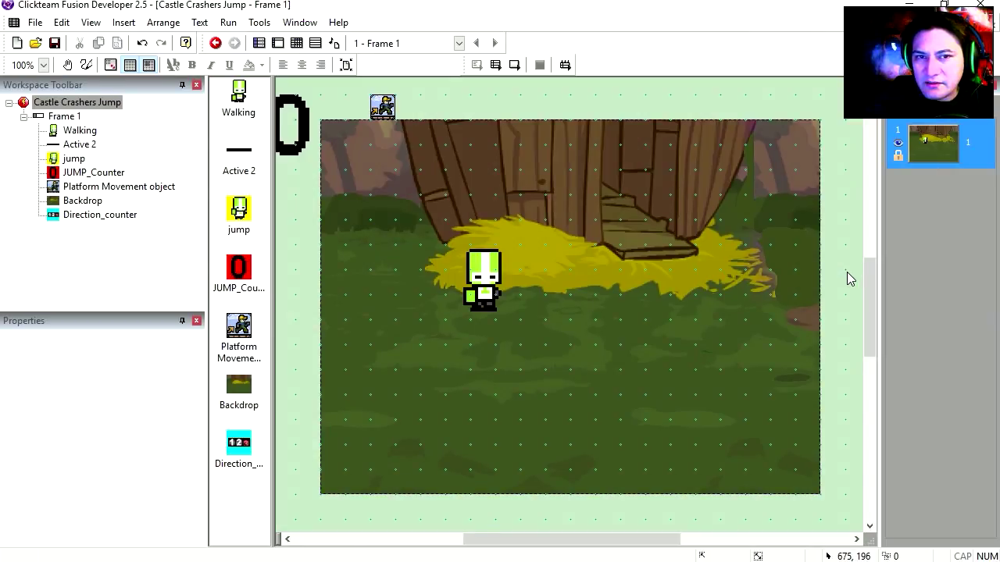
pyautogui.moveTo(520, 429); pyautogui.dragTo(645, 254)
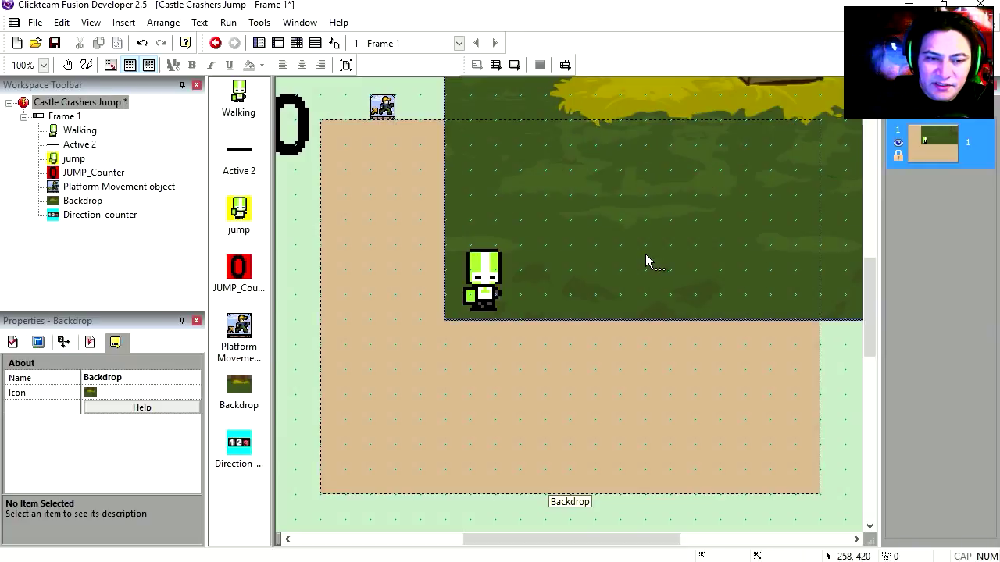
pyautogui.moveTo(453, 328)
pyautogui.mouseDown()
pyautogui.moveTo(602, 313)
pyautogui.moveTo(617, 328)
pyautogui.moveTo(500, 250)
pyautogui.moveTo(434, 289)
pyautogui.mouseUp()
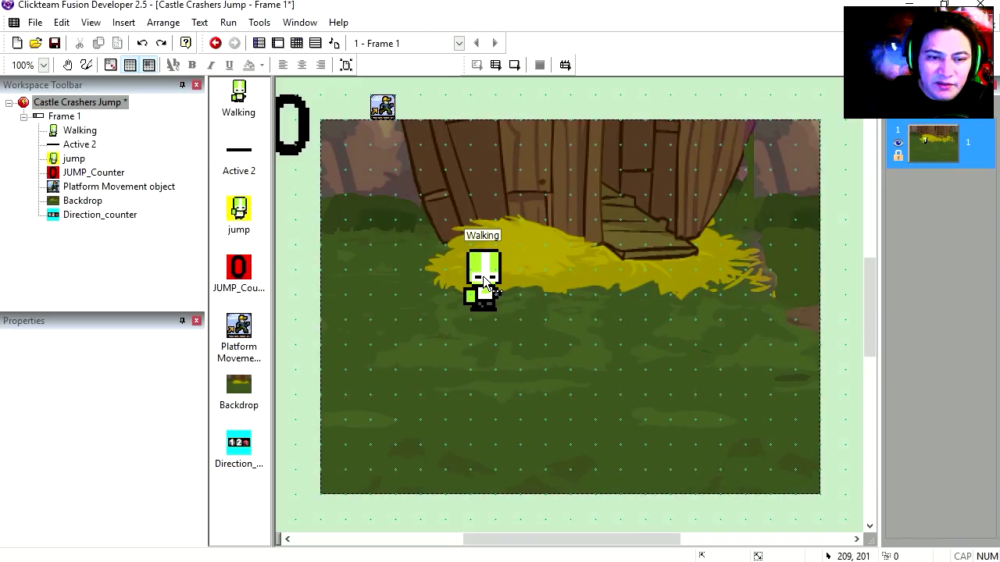
pyautogui.doubleClick(484, 282)
pyautogui.click(278, 446)
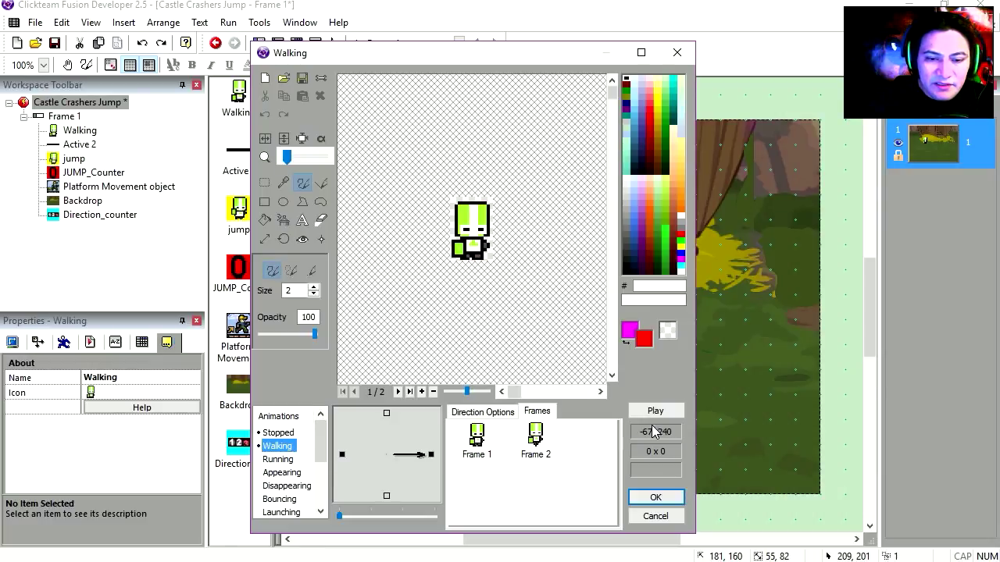
pyautogui.click(649, 411)
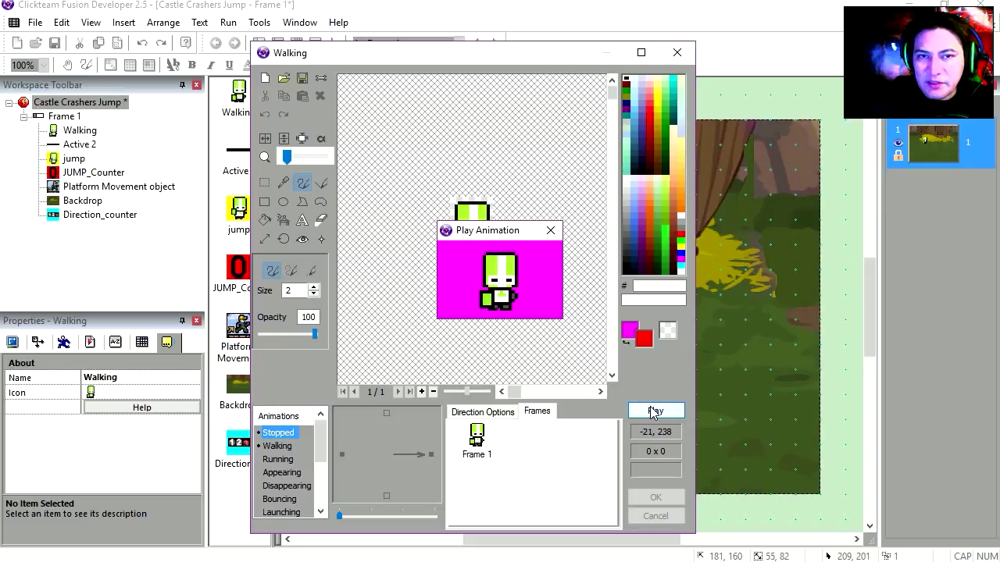
# Move the jump sprite outside the playfield, left of the backdrop, and check its image
pyautogui.click(655, 516)
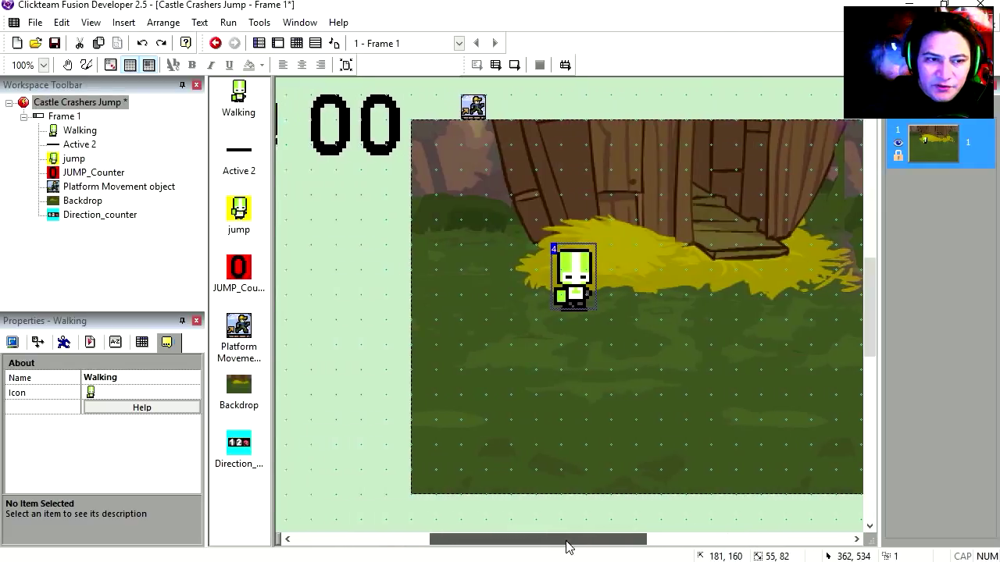
pyautogui.moveTo(565, 539); pyautogui.dragTo(511, 539)
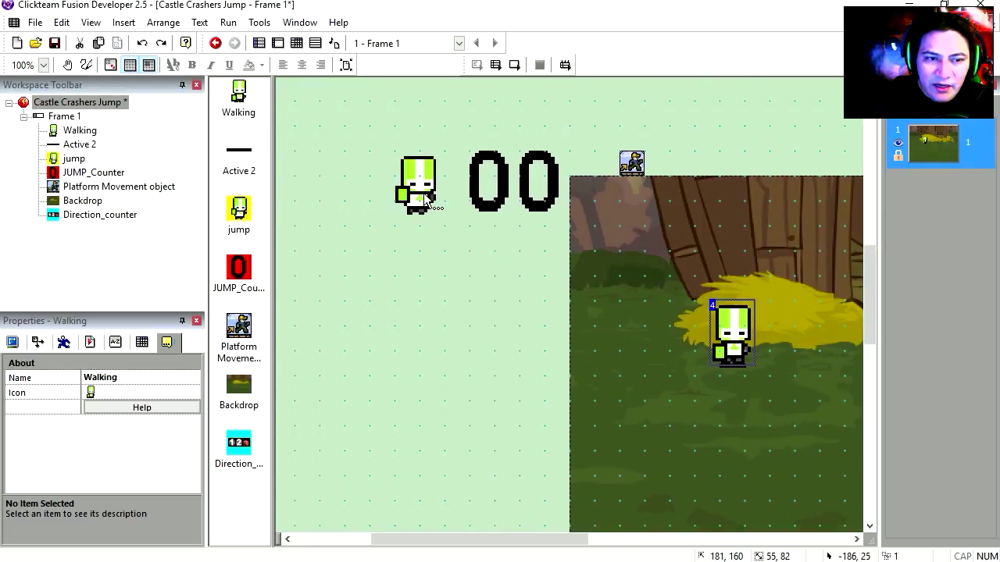
pyautogui.click(425, 199)
pyautogui.moveTo(425, 195); pyautogui.dragTo(513, 308)
pyautogui.doubleClick(513, 308)
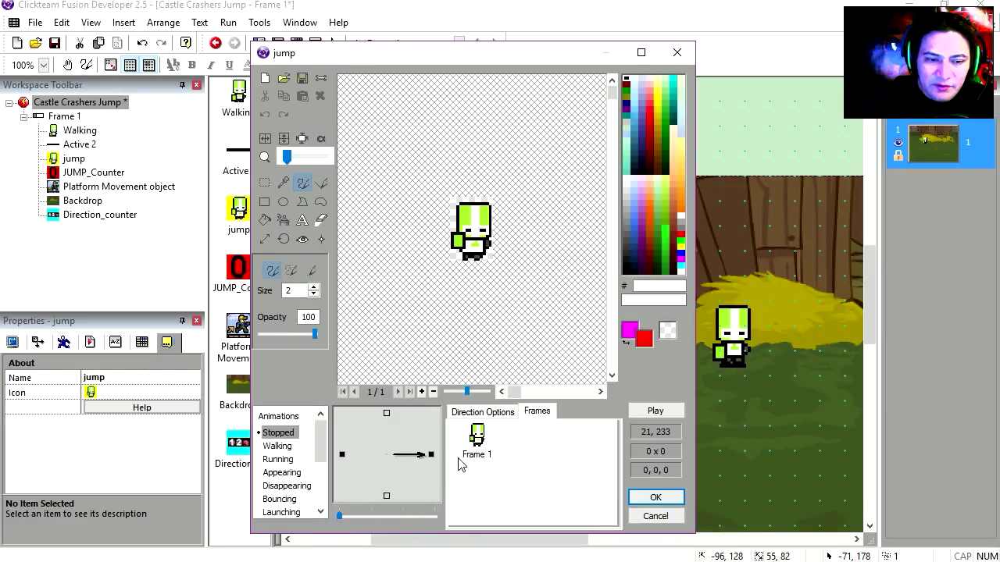
pyautogui.click(656, 497)
# Check the JUMP_Counter and Direction_counter names in Properties
pyautogui.click(505, 194)
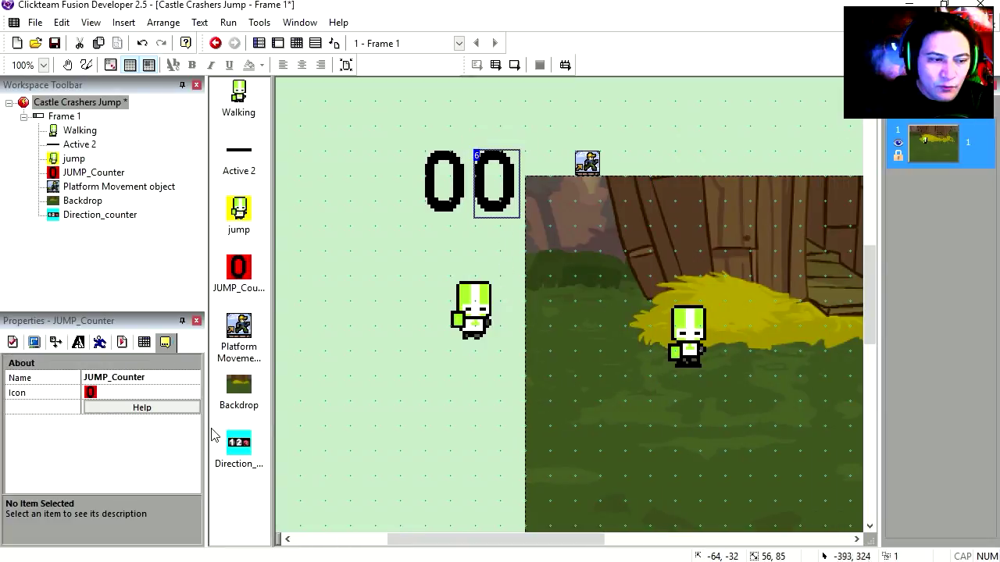
pyautogui.click(160, 378)
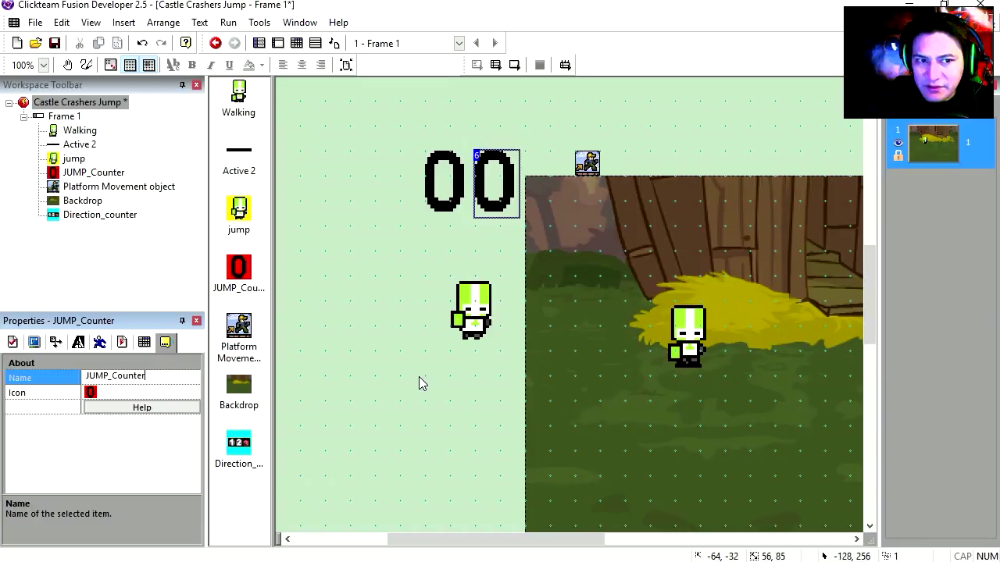
pyautogui.click(449, 199)
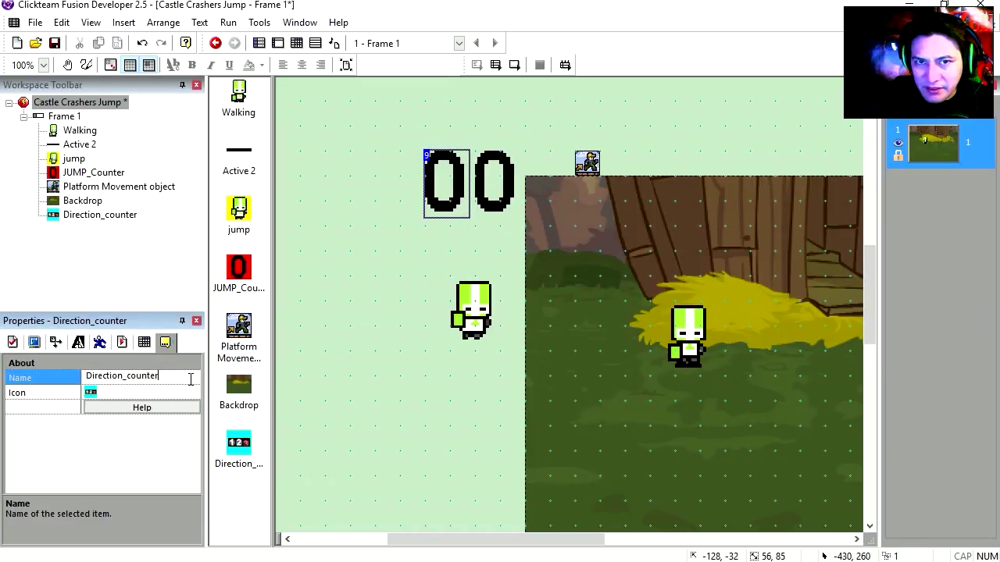
# Review the Platform Movement object's Gravity value
pyautogui.moveTo(598, 173); pyautogui.dragTo(575, 175)
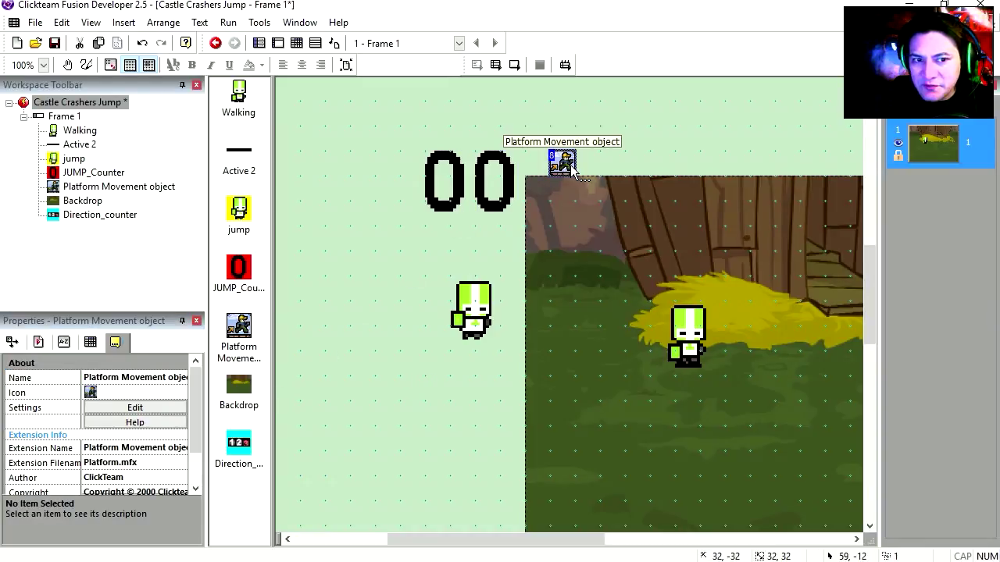
pyautogui.doubleClick(574, 173)
pyautogui.moveTo(491, 145); pyautogui.dragTo(504, 104)
pyautogui.doubleClick(367, 243)
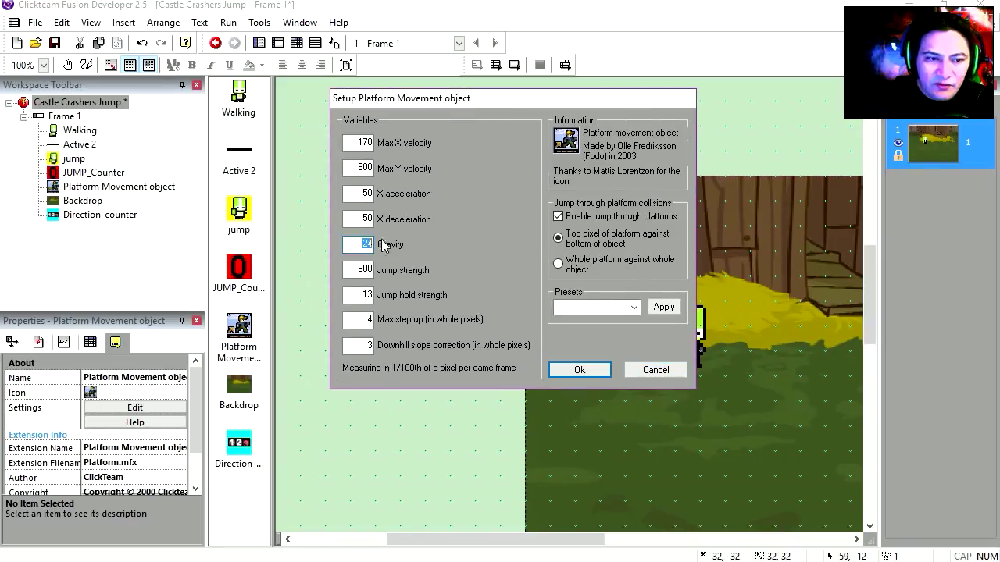
# Give the Walking character Eight Directions movement
pyautogui.click(664, 377)
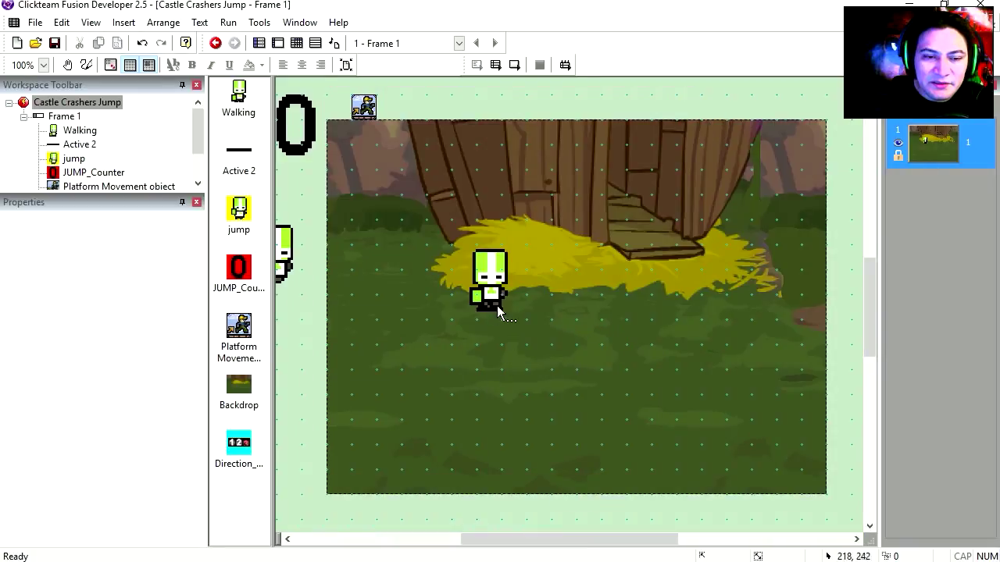
pyautogui.click(495, 291)
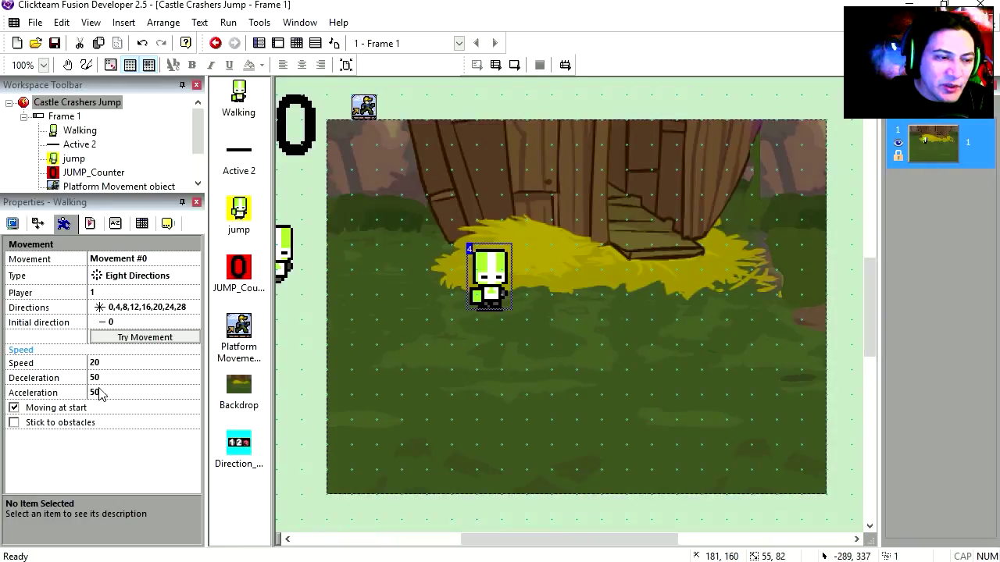
pyautogui.click(132, 277)
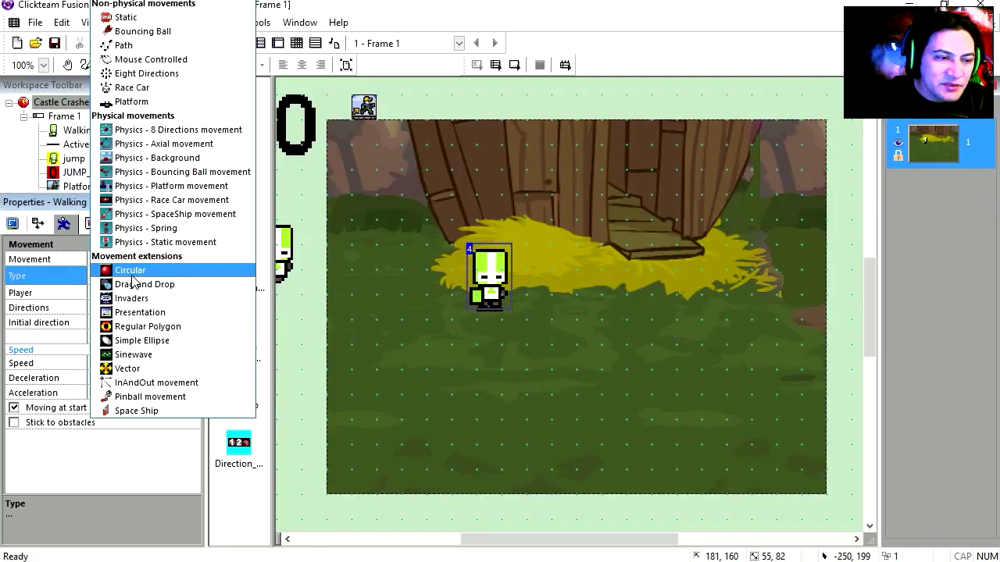
pyautogui.click(159, 81)
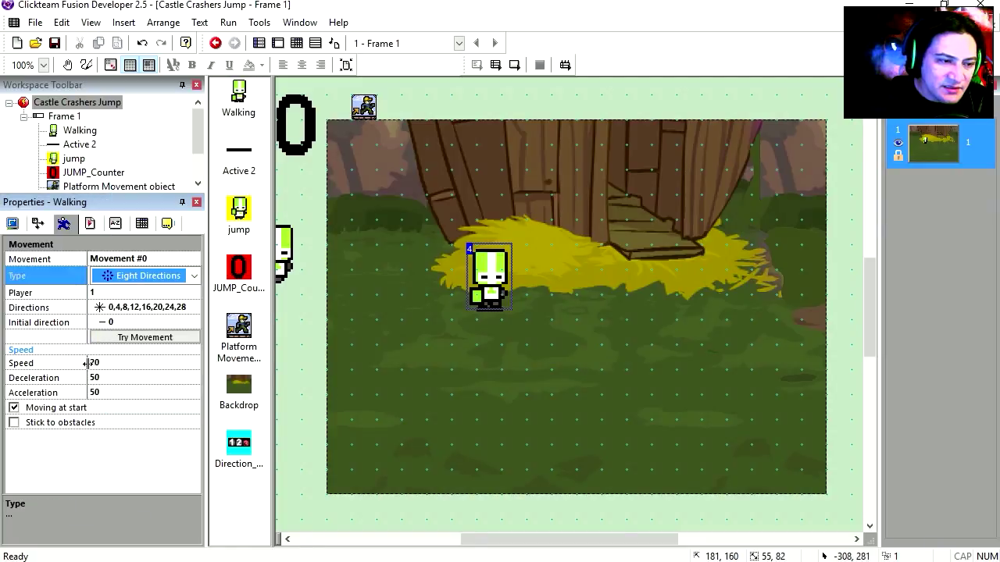
# Test the eight-direction movement with the arrow keys, then review Walking's About details
pyautogui.press('F7')
pyautogui.moveTo(523, 101); pyautogui.dragTo(537, 60)
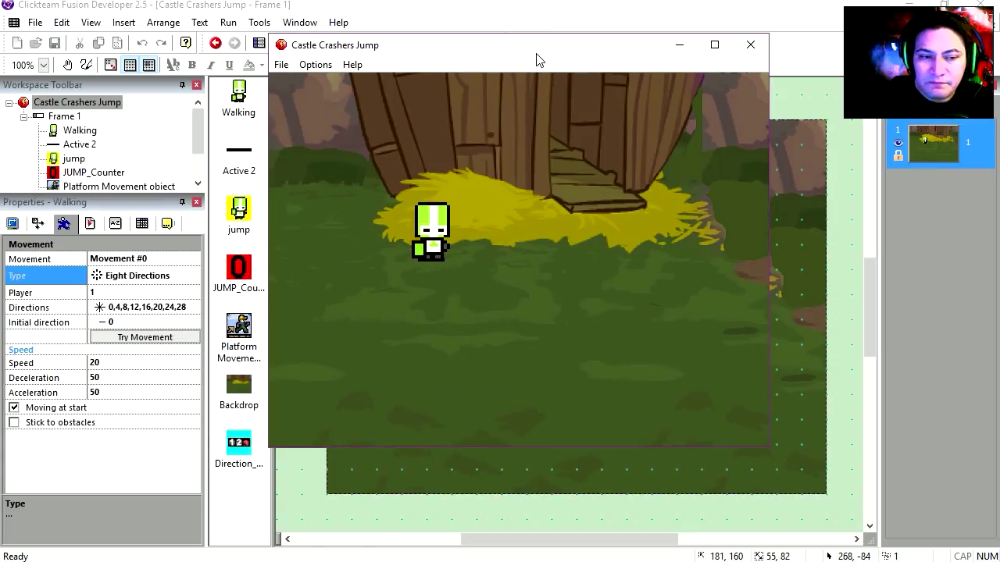
pyautogui.press('Right')
pyautogui.press('Down')
pyautogui.press('Left')
pyautogui.press('Up')
pyautogui.press('Down')
pyautogui.press('Left')
pyautogui.press('Right')
pyautogui.press('Down')
pyautogui.press('Down')
pyautogui.press('Up')
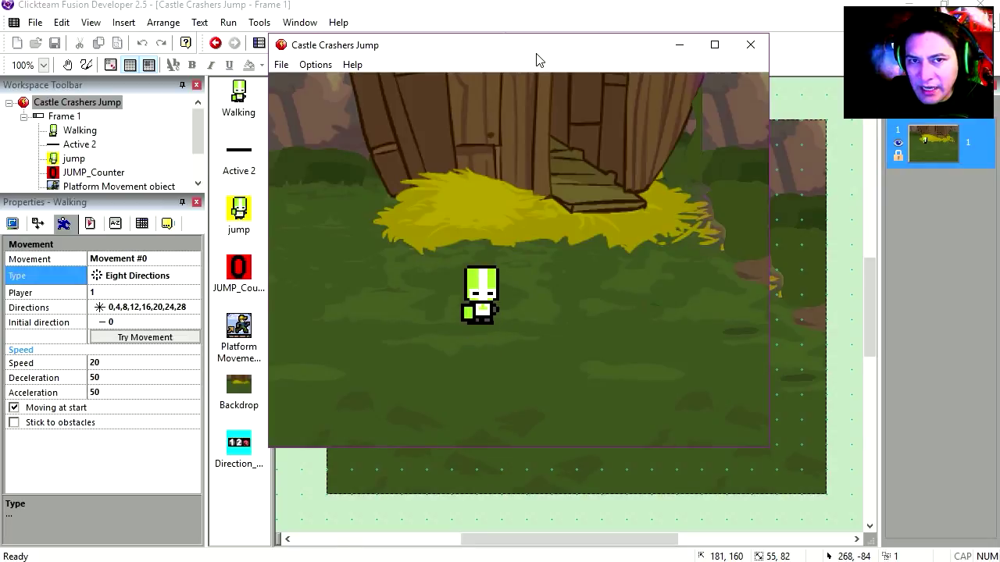
pyautogui.hotkey('alt', 'F4')
pyautogui.click(168, 225)
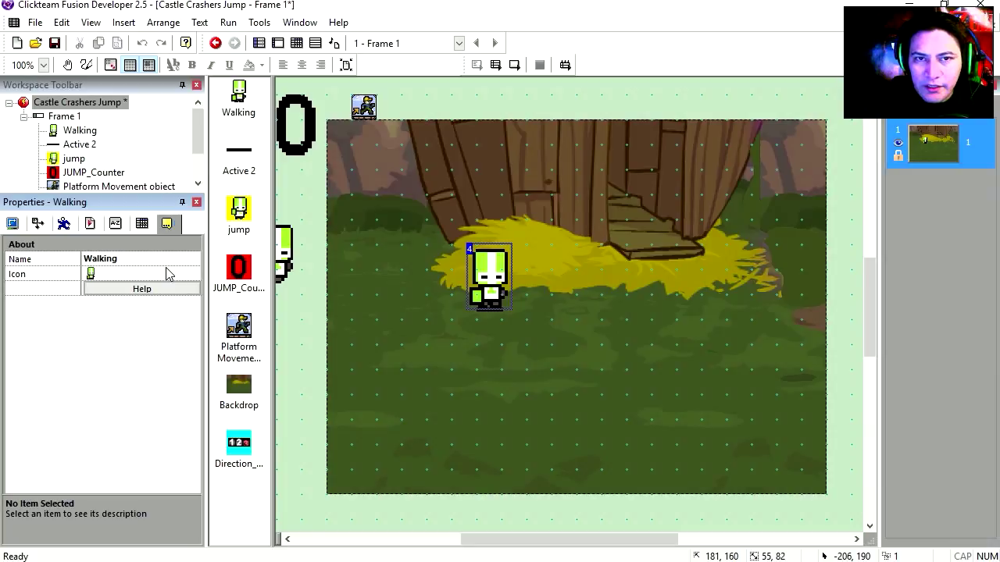
pyautogui.click(580, 346)
# Review where event 1's action creates its object
pyautogui.click(296, 43)
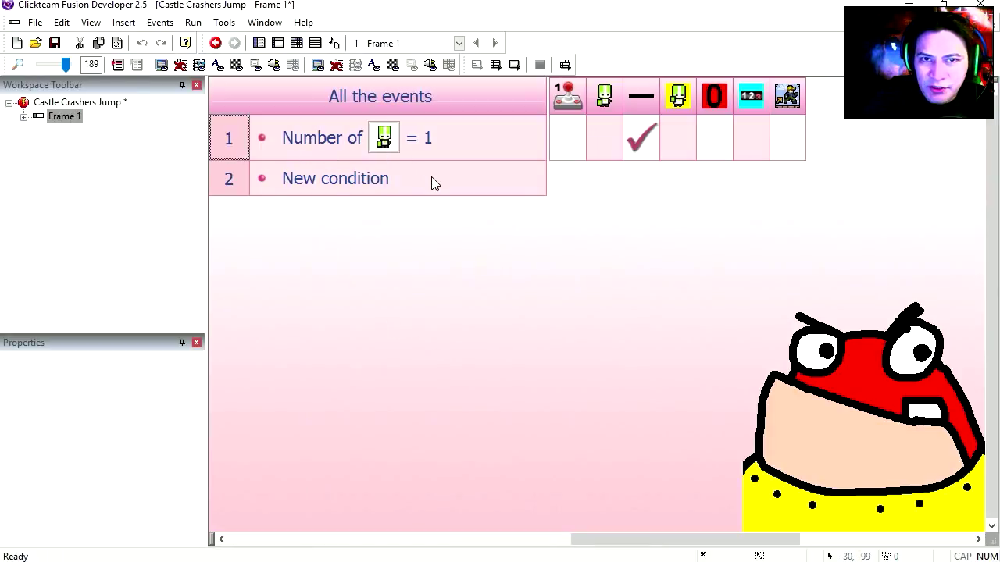
pyautogui.hscroll(1, 598, 166)
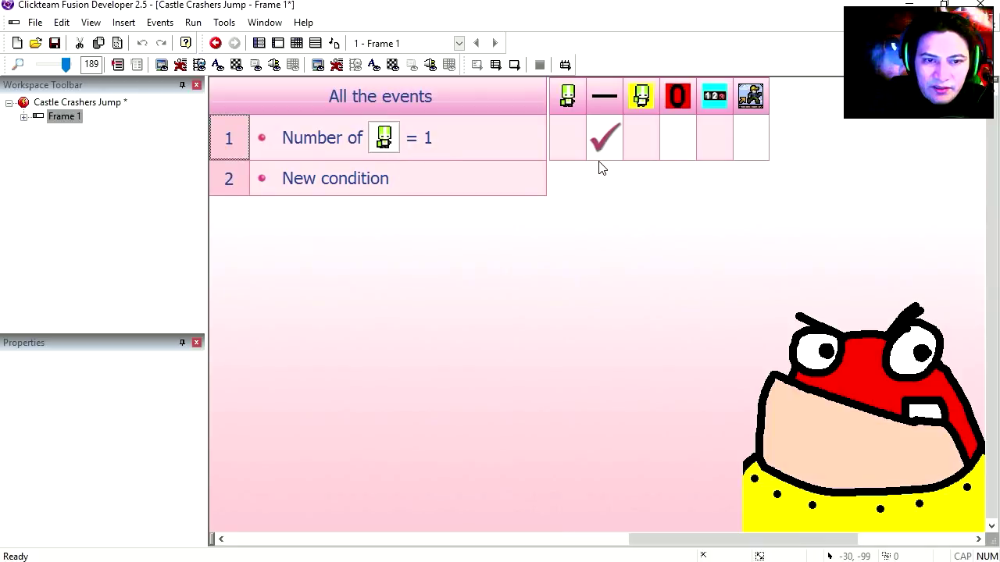
pyautogui.rightClick(600, 147)
pyautogui.click(660, 426)
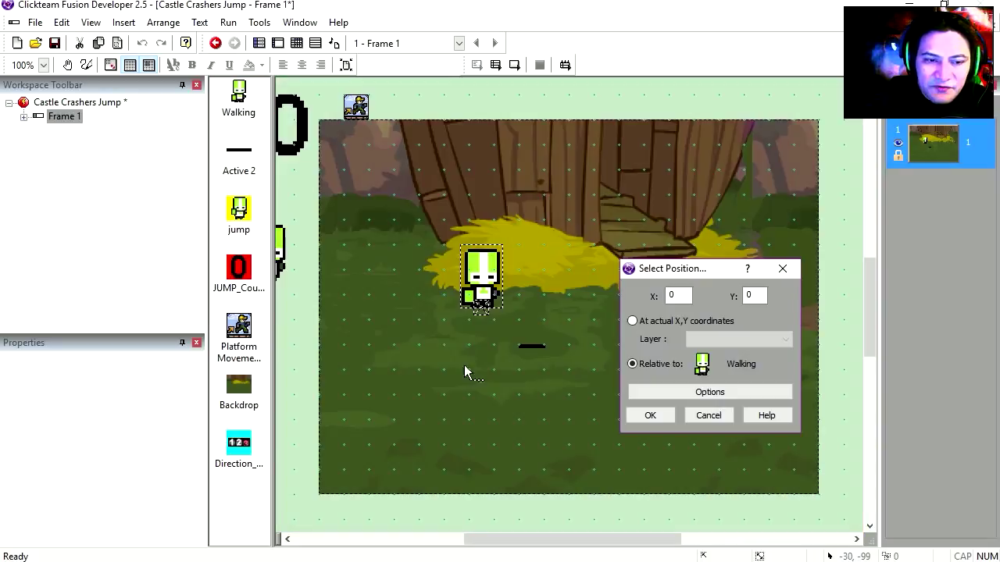
pyautogui.click(709, 416)
# Duplicate event 1 as event 2, testing the jump object's count
pyautogui.hotkey('ctrl', 'c')
pyautogui.hotkey('ctrl', 'v')
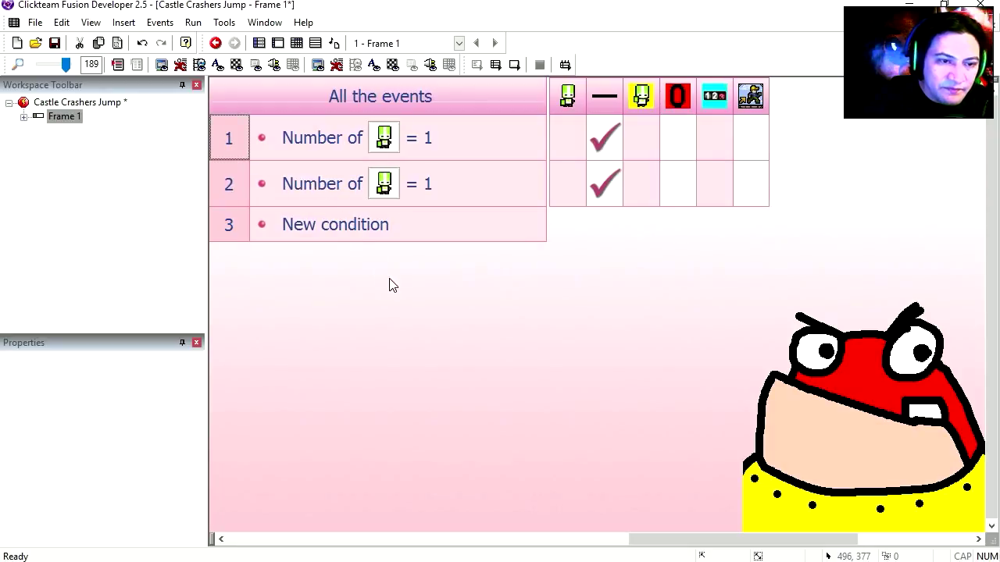
pyautogui.doubleClick(389, 189)
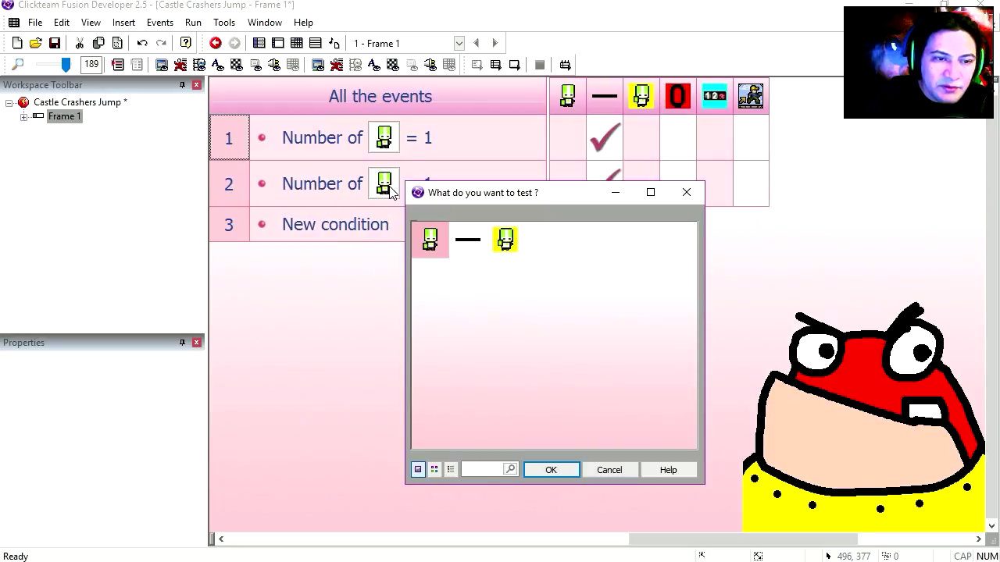
pyautogui.doubleClick(506, 241)
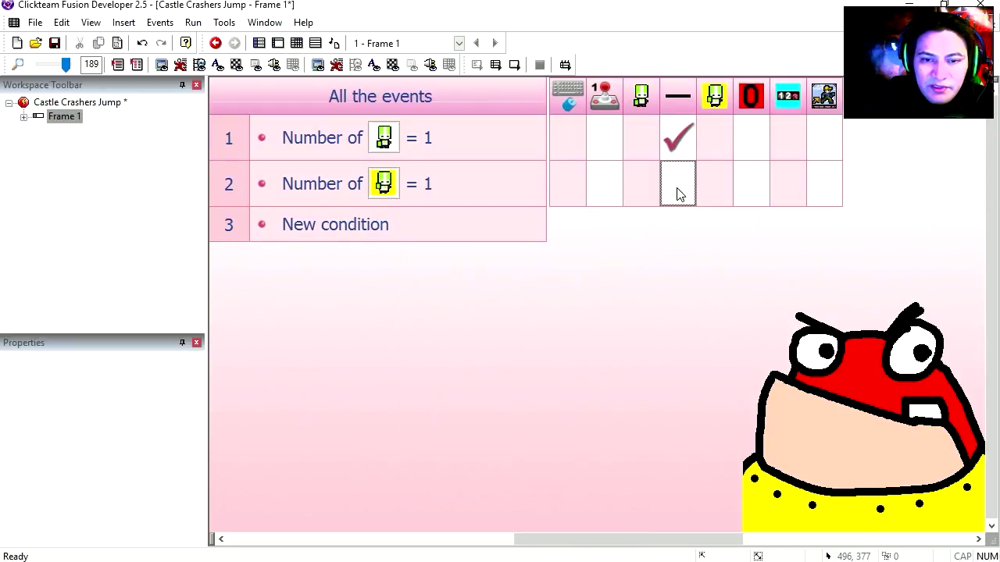
# Set the black line's X coordinate to X("jump") in event 2 and test-run
pyautogui.rightClick(677, 187)
pyautogui.click(582, 250)
pyautogui.click(672, 334)
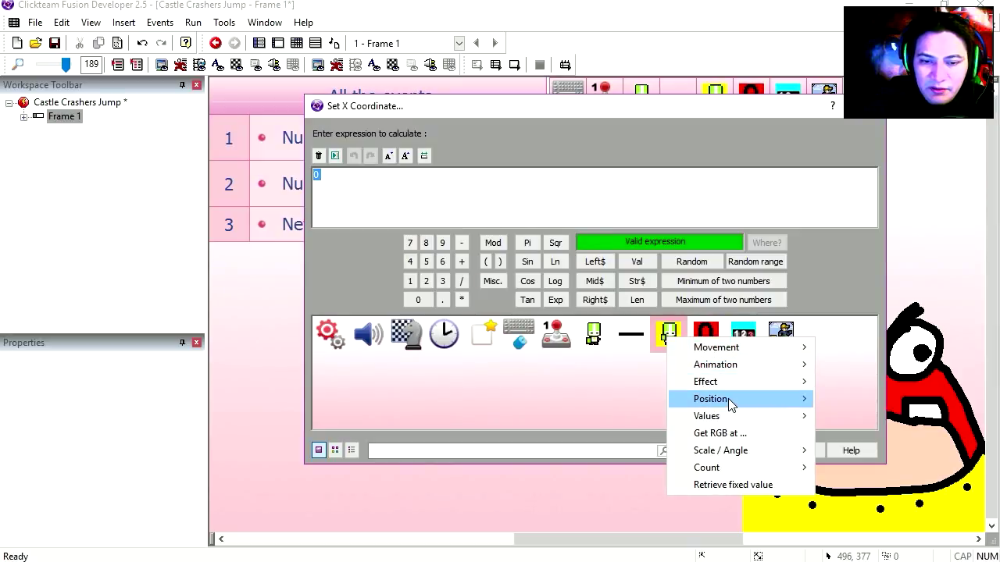
pyautogui.click(531, 192)
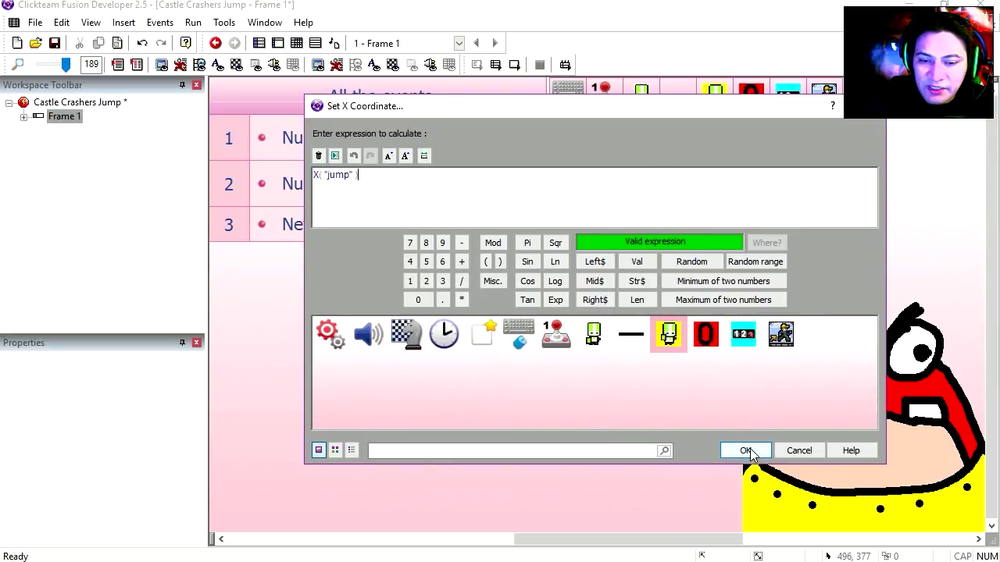
pyautogui.click(748, 452)
pyautogui.click(508, 70)
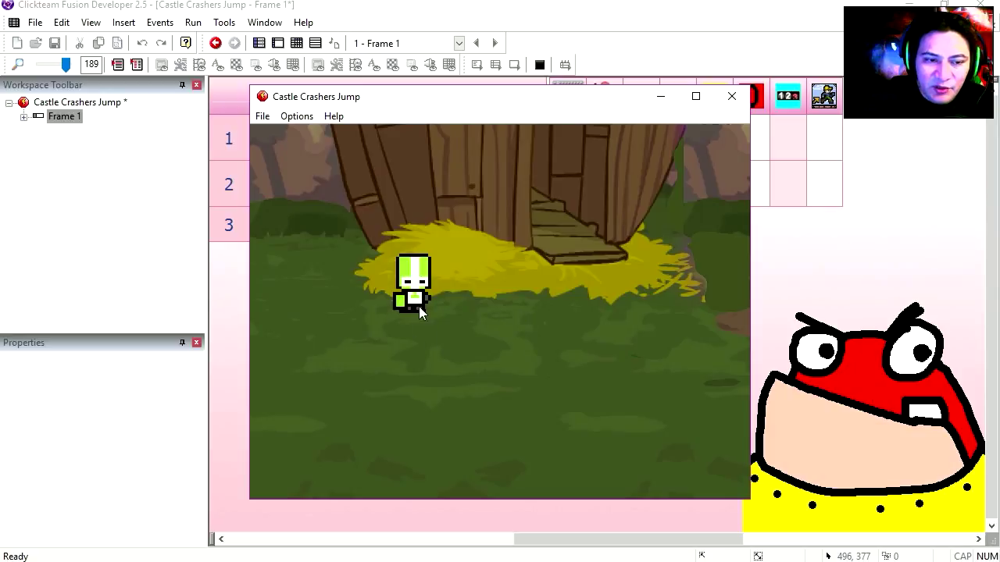
# Create event 3 triggered upon pressing the Space bar
pyautogui.hotkey('alt', 'F4')
pyautogui.doubleClick(334, 226)
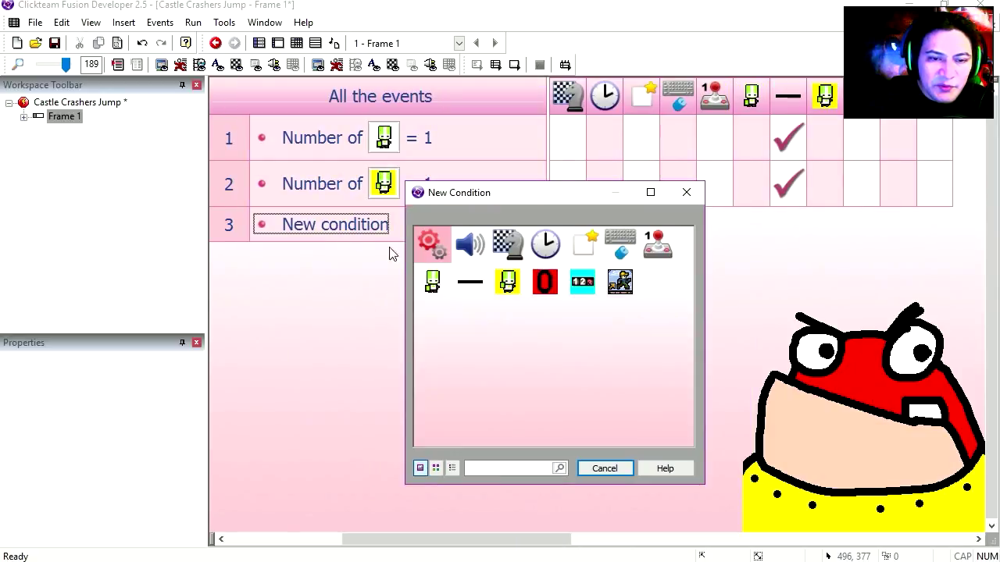
pyautogui.click(625, 246)
pyautogui.press('space')
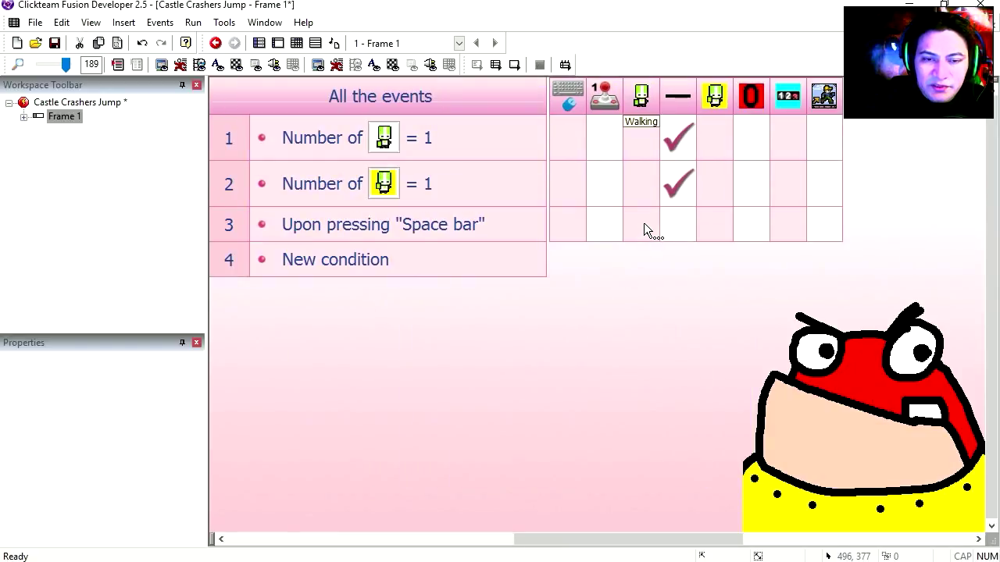
# On Space, destroy Walking and create an object relative to Walking, then test
pyautogui.rightClick(645, 230)
pyautogui.click(698, 479)
pyautogui.moveTo(630, 539); pyautogui.dragTo(490, 551)
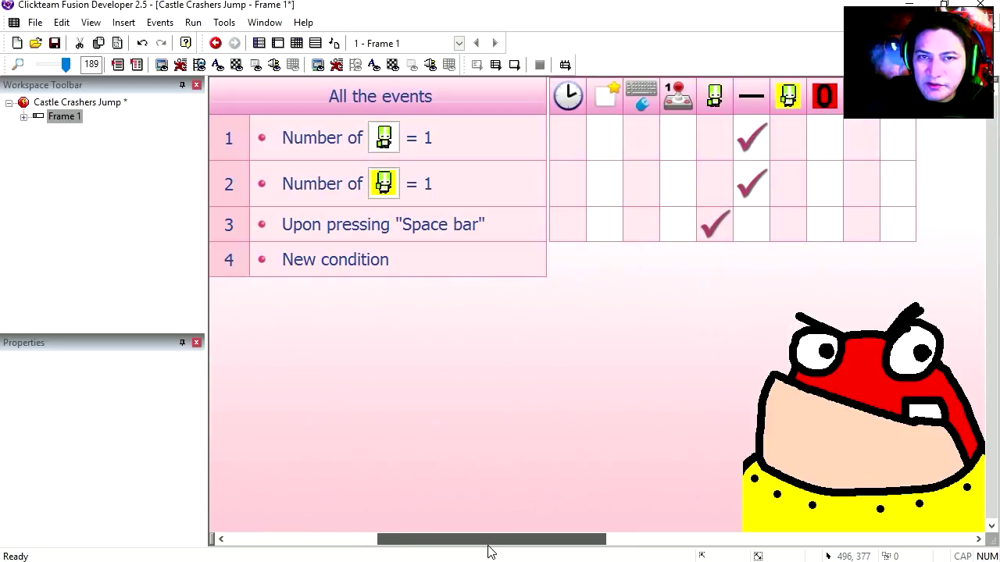
pyautogui.click(604, 224)
pyautogui.click(633, 233)
pyautogui.doubleClick(645, 117)
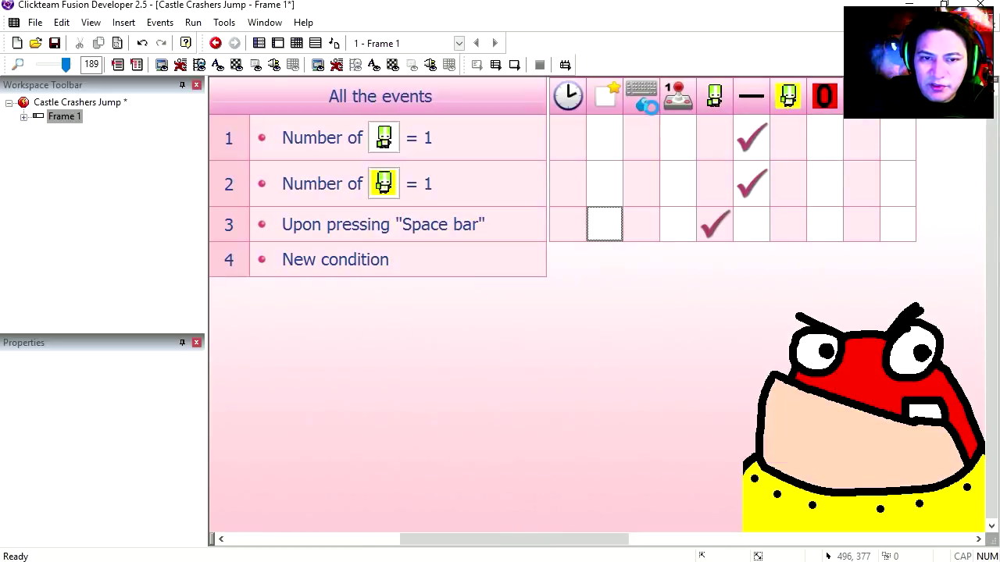
pyautogui.click(486, 275)
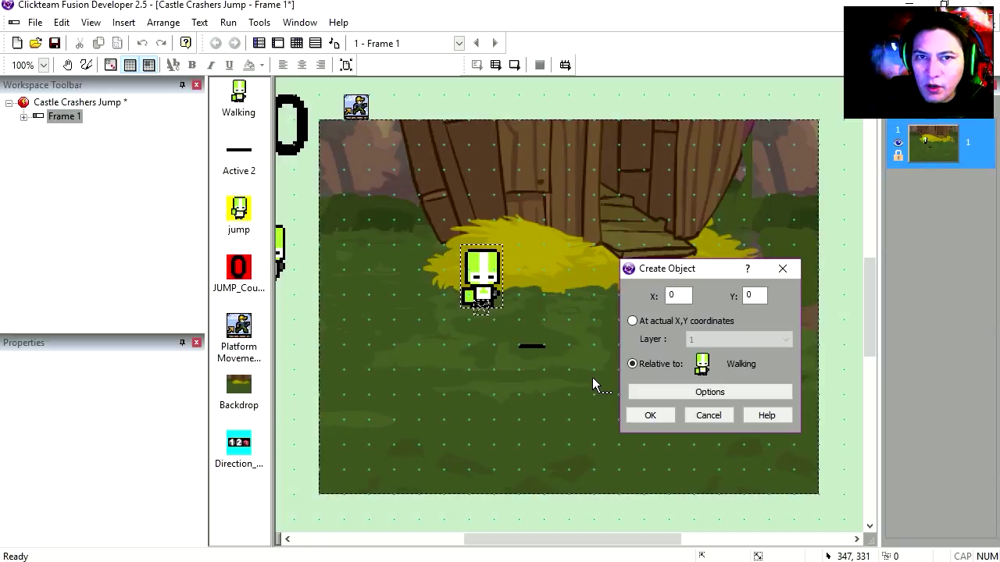
pyautogui.press('Return')
pyautogui.press('F7')
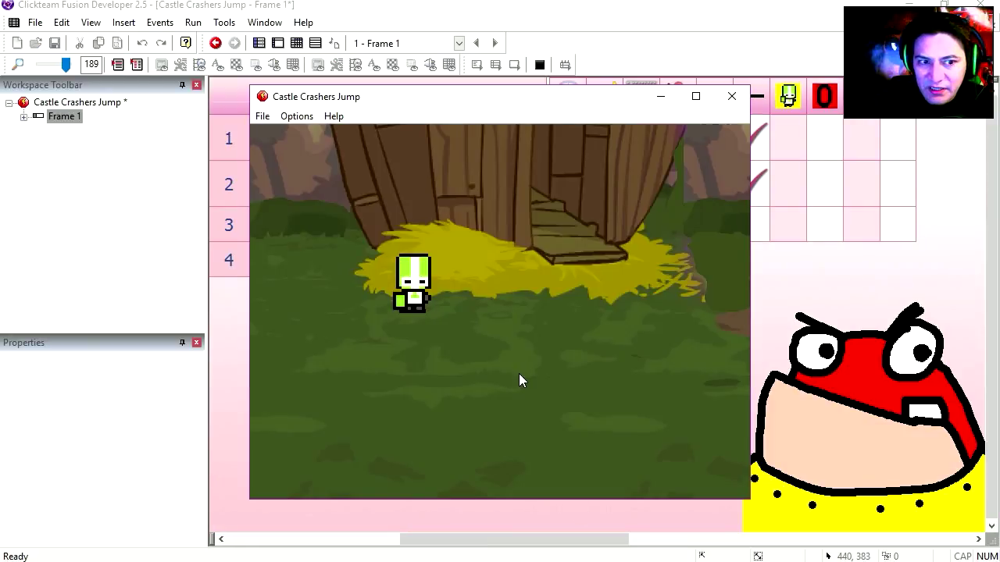
pyautogui.click(732, 96)
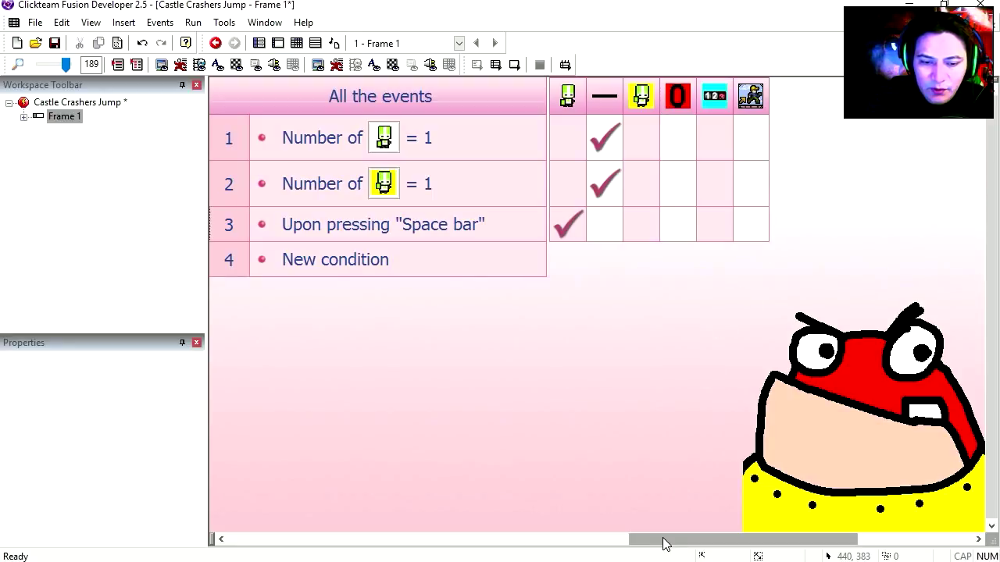
pyautogui.moveTo(664, 538); pyautogui.dragTo(776, 538)
# Make the Platform Movement control the jump object and jump, then test
pyautogui.rightClick(690, 230)
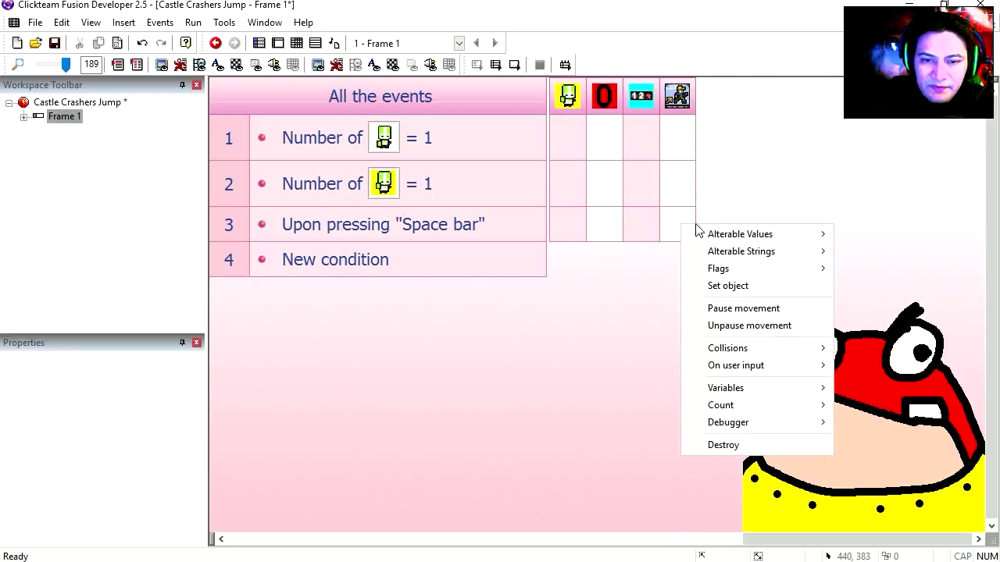
pyautogui.click(739, 286)
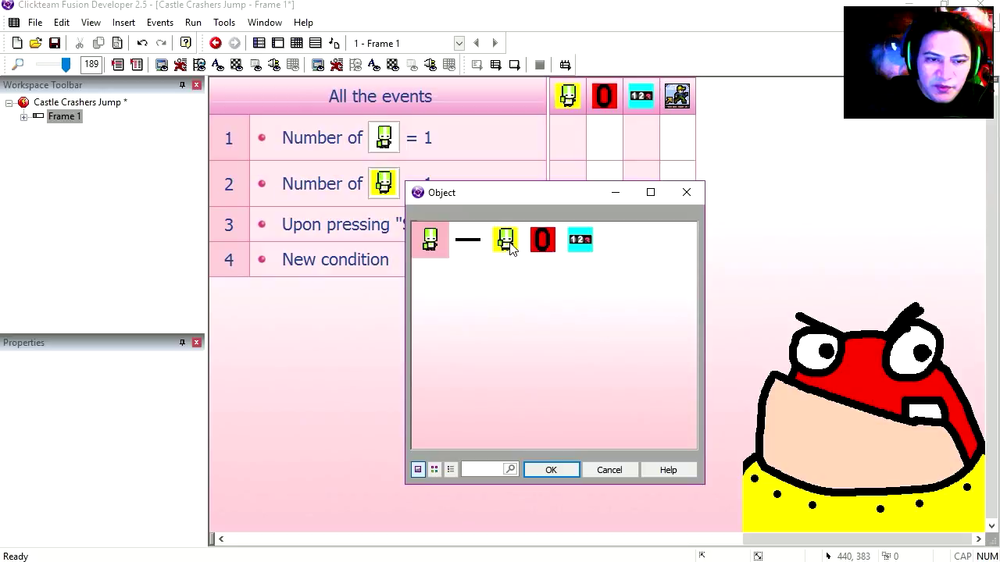
pyautogui.doubleClick(506, 241)
pyautogui.rightClick(673, 229)
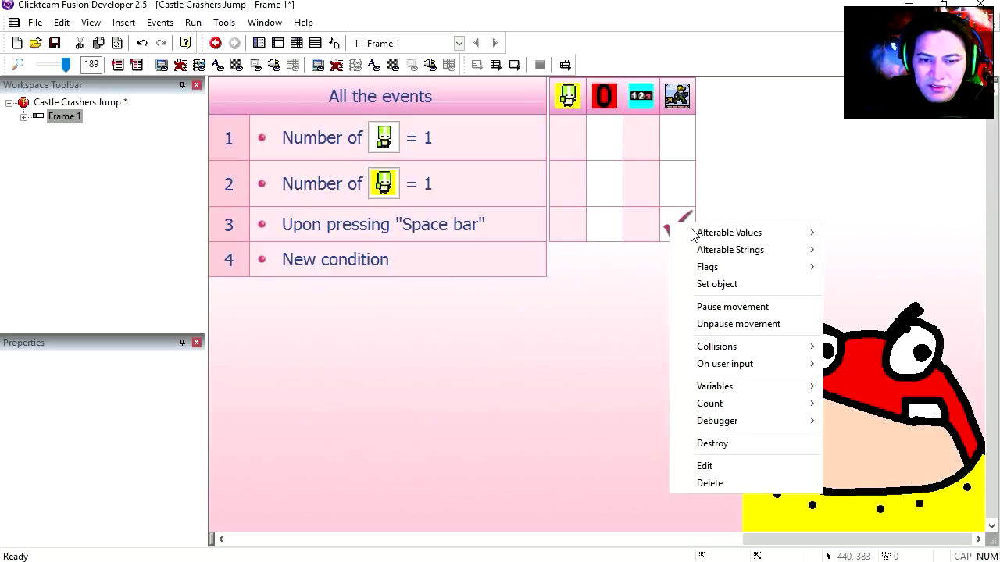
pyautogui.click(578, 417)
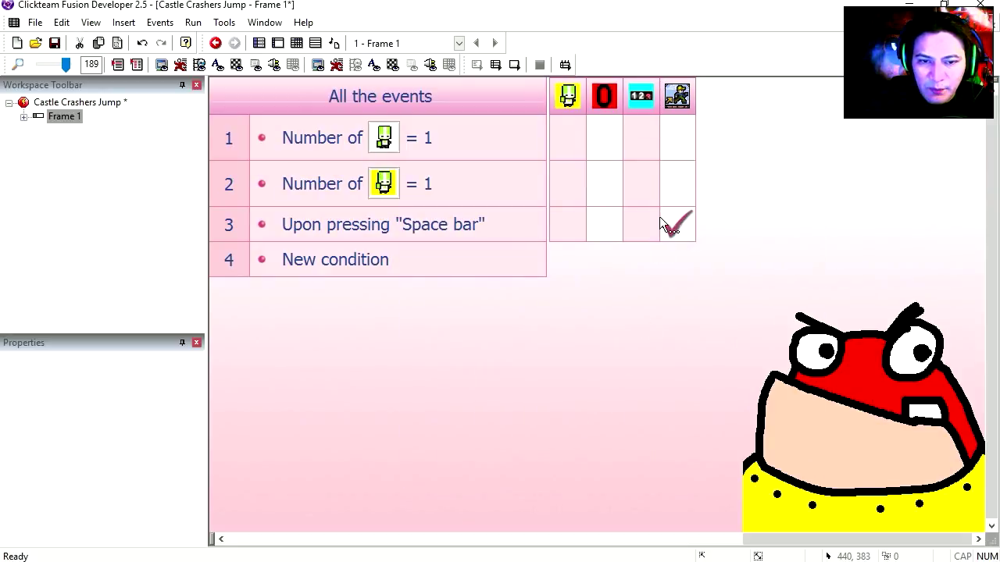
pyautogui.press('F8')
pyautogui.press('space')
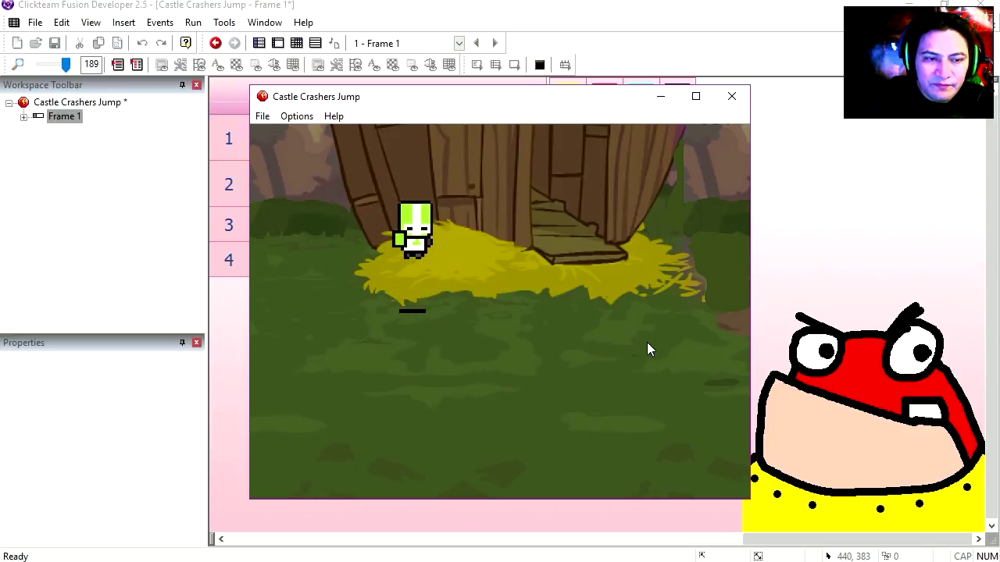
pyautogui.click(732, 96)
pyautogui.doubleClick(386, 269)
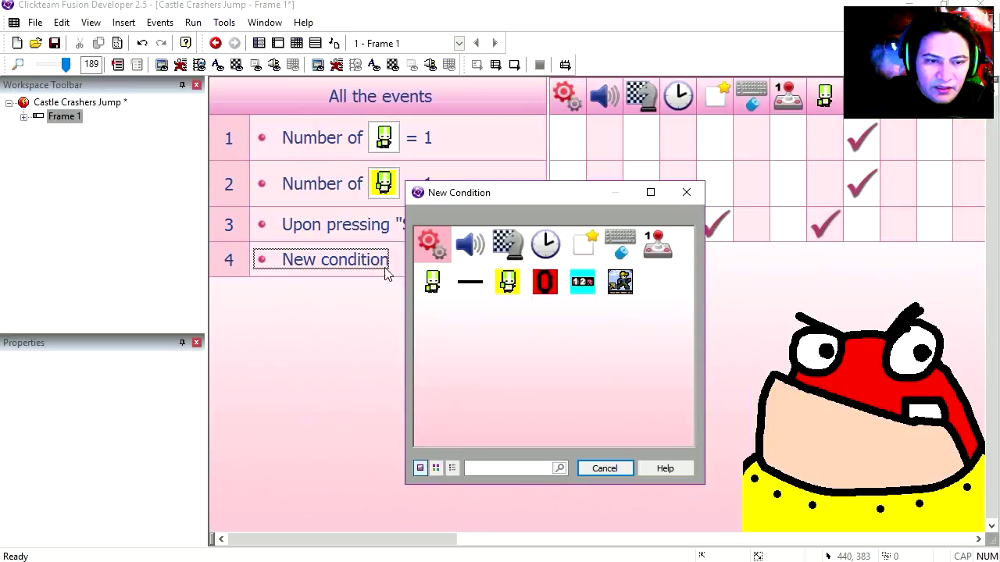
# Add event 4 testing collision between jump and the black line (Active 2)
pyautogui.click(507, 283)
pyautogui.click(670, 286)
pyautogui.click(474, 250)
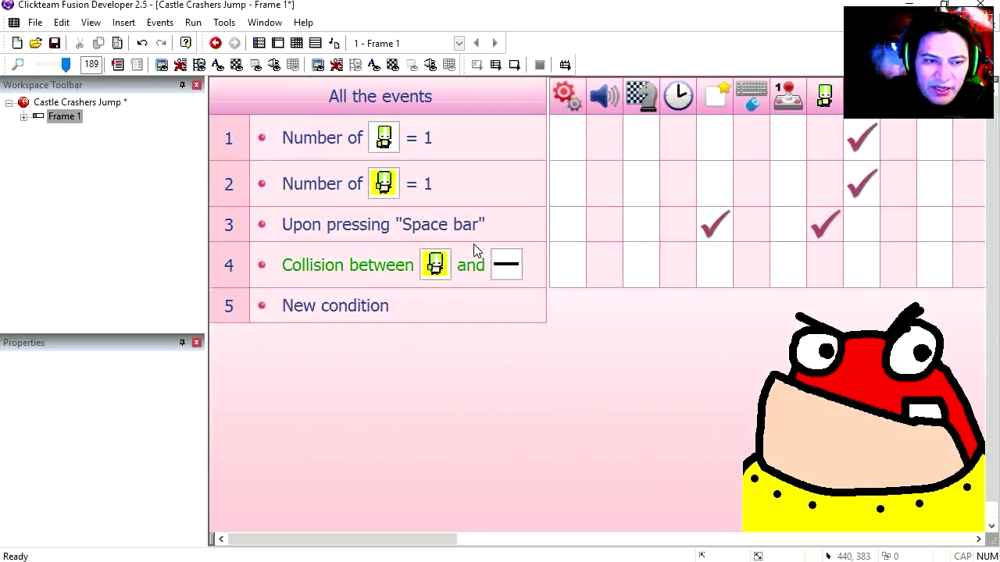
pyautogui.moveTo(442, 539); pyautogui.dragTo(781, 539)
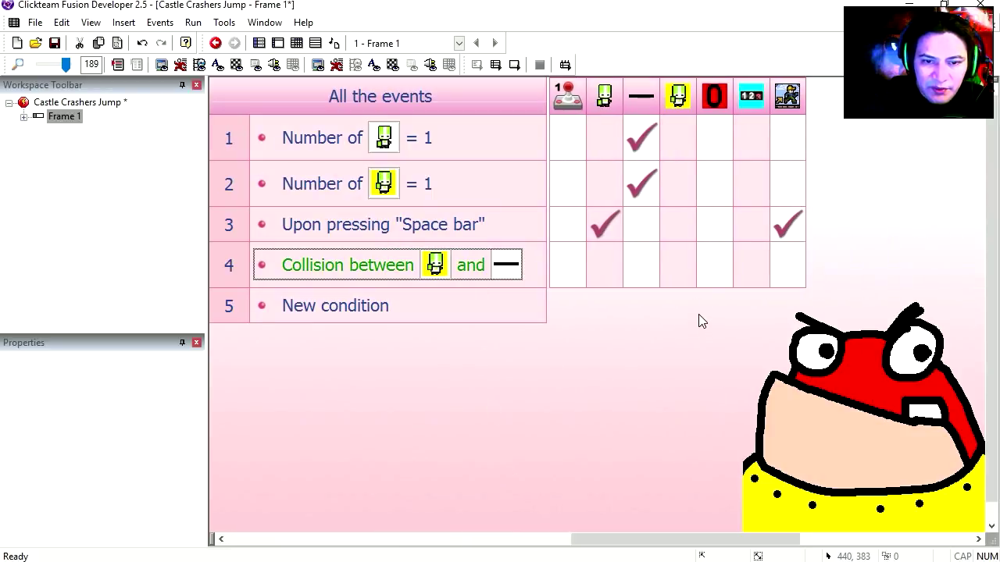
# On collision, destroy jump and create an object relative to jump, then test
pyautogui.click(678, 261)
pyautogui.click(748, 517)
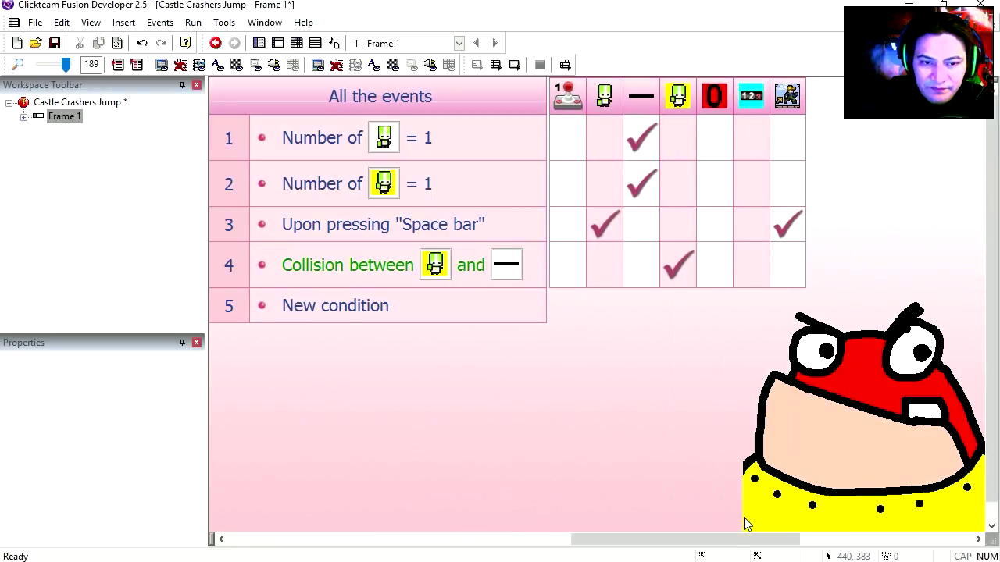
pyautogui.click(647, 275)
pyautogui.click(676, 291)
pyautogui.doubleClick(536, 110)
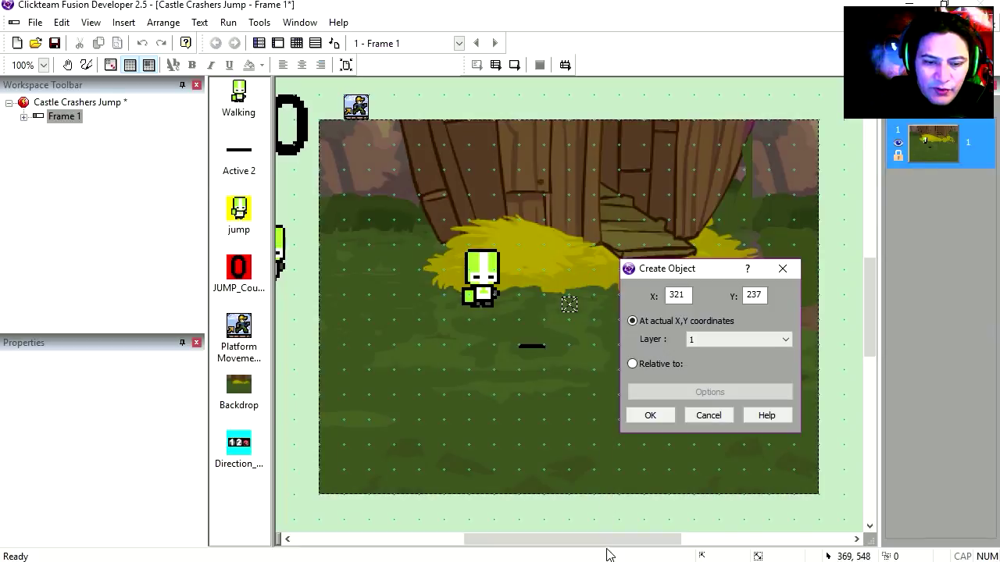
pyautogui.moveTo(607, 539); pyautogui.dragTo(515, 540)
pyautogui.click(506, 249)
pyautogui.press('Return')
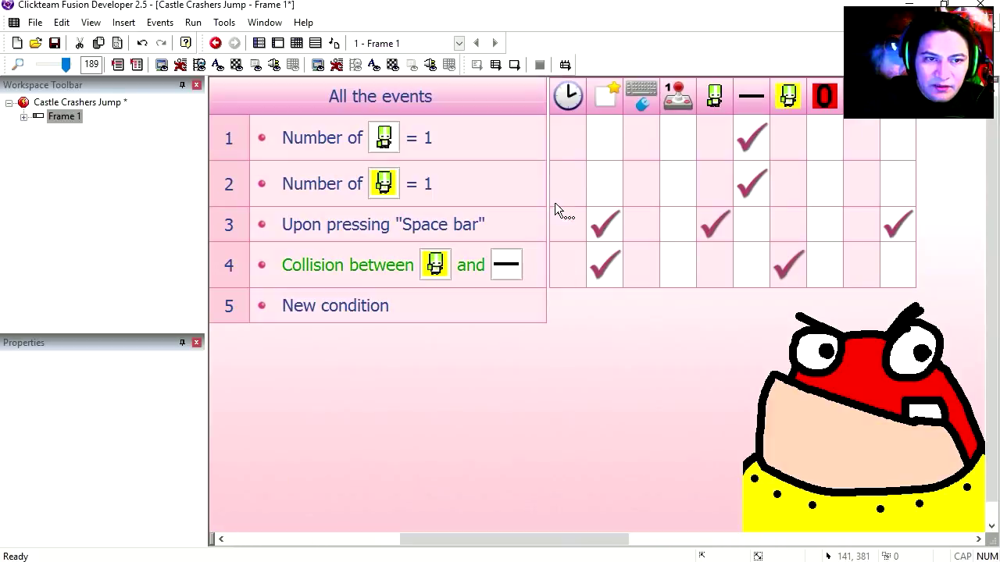
pyautogui.click(520, 66)
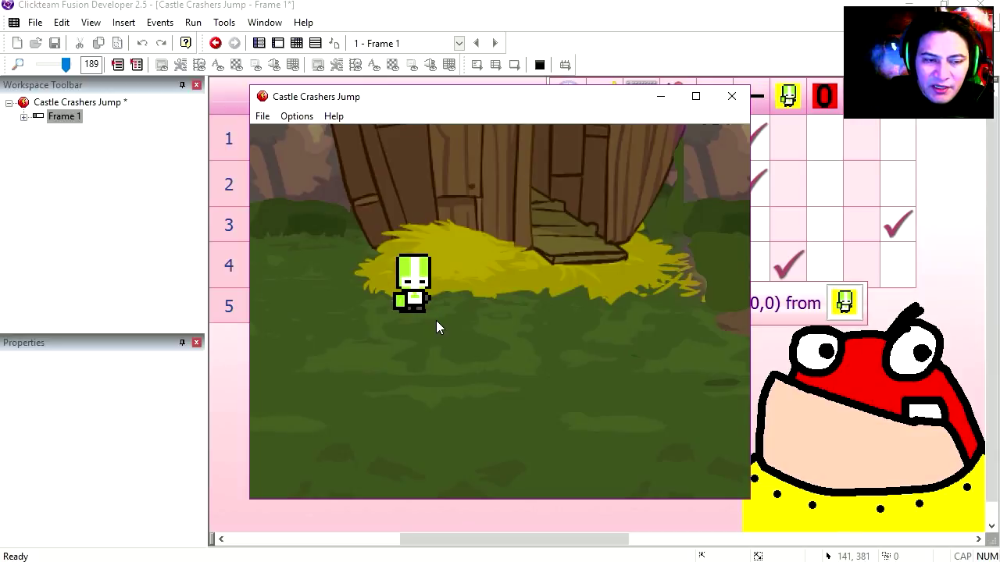
pyautogui.hotkey('alt', 'F4')
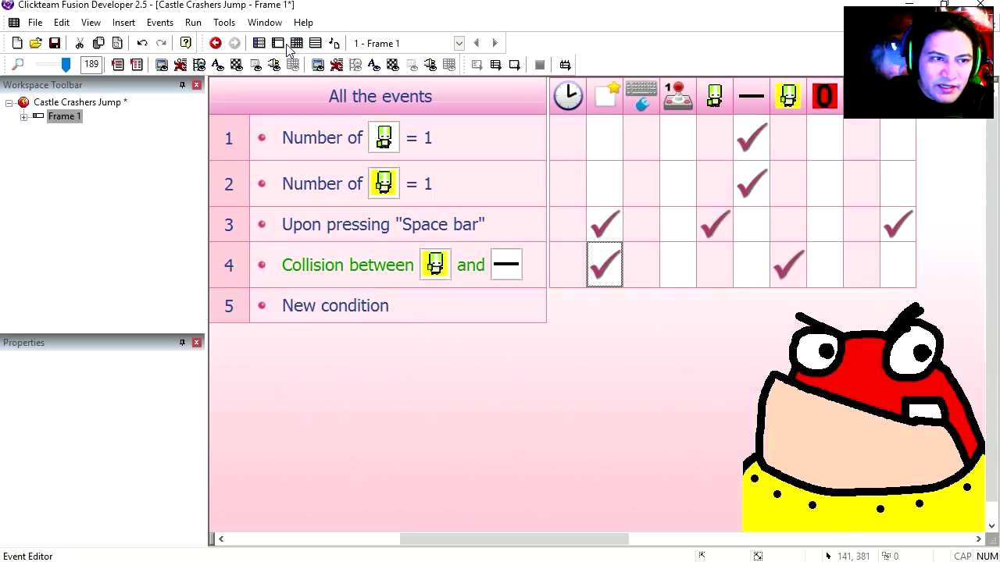
# Move JUMP_Counter onto the play area of the level
pyautogui.click(277, 43)
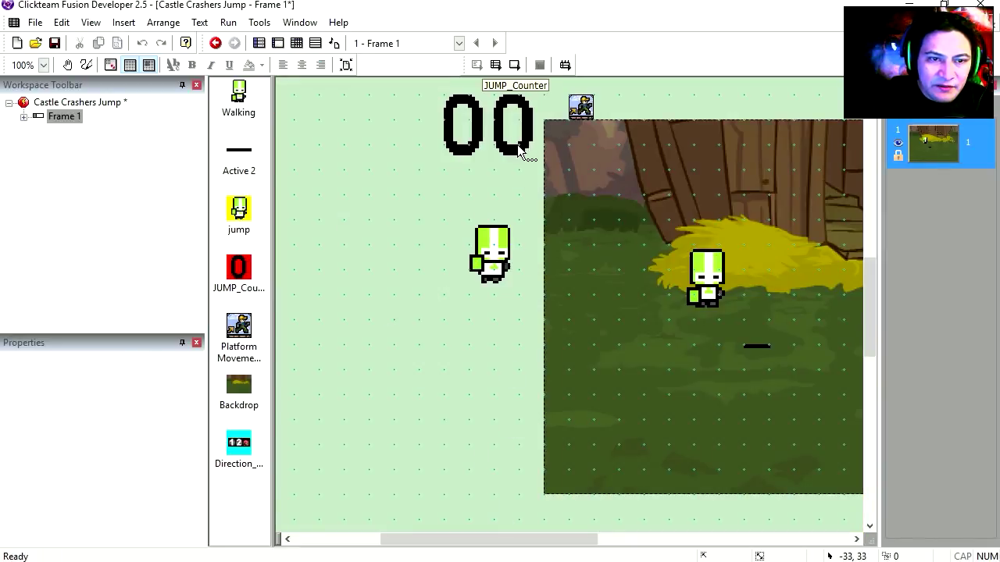
pyautogui.moveTo(522, 153); pyautogui.dragTo(523, 306)
pyautogui.click(165, 364)
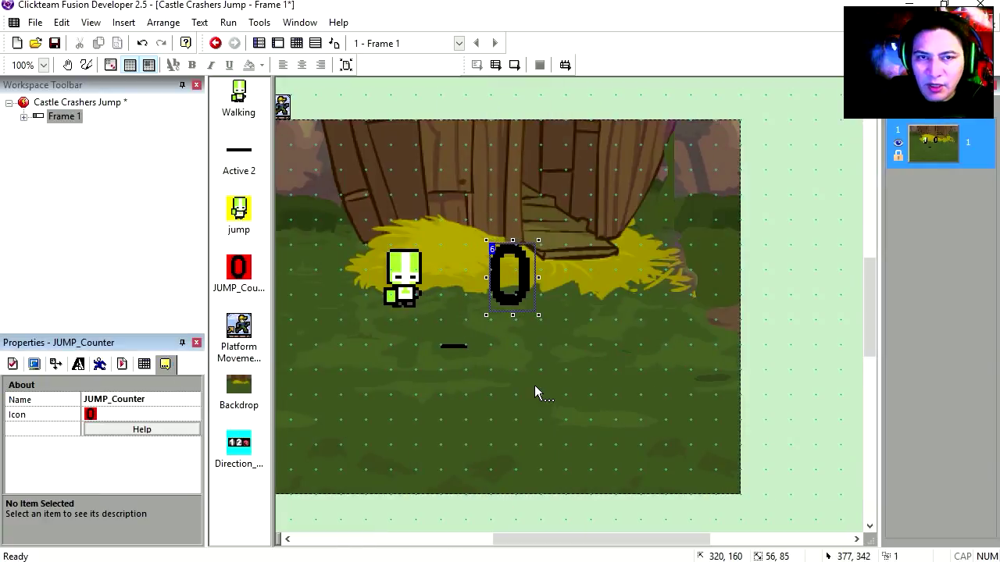
pyautogui.hotkey('ctrl', 'e')
# Add a JUMP_Counter greater than 25 condition to event 4
pyautogui.rightClick(400, 266)
pyautogui.click(437, 312)
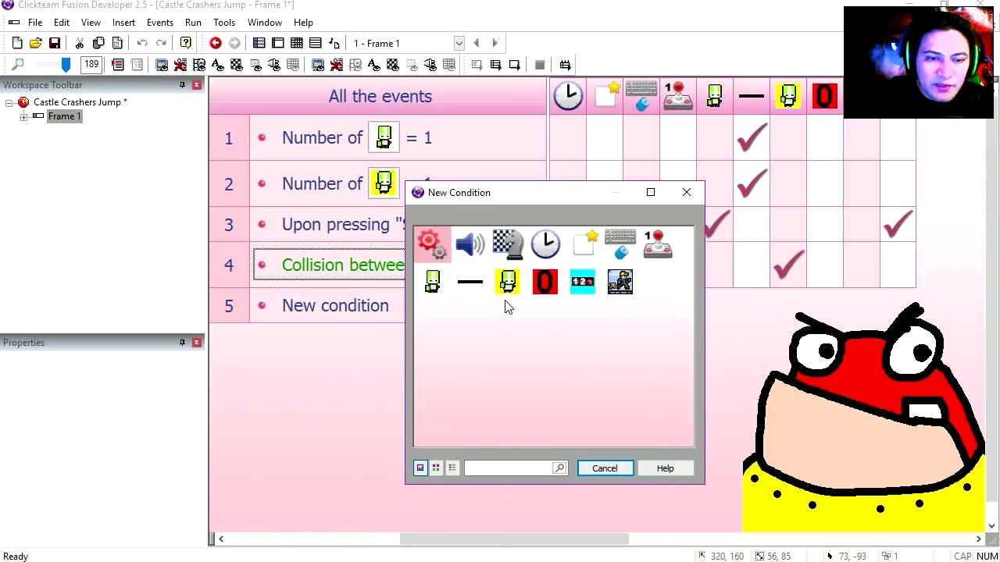
pyautogui.click(542, 281)
pyautogui.click(568, 461)
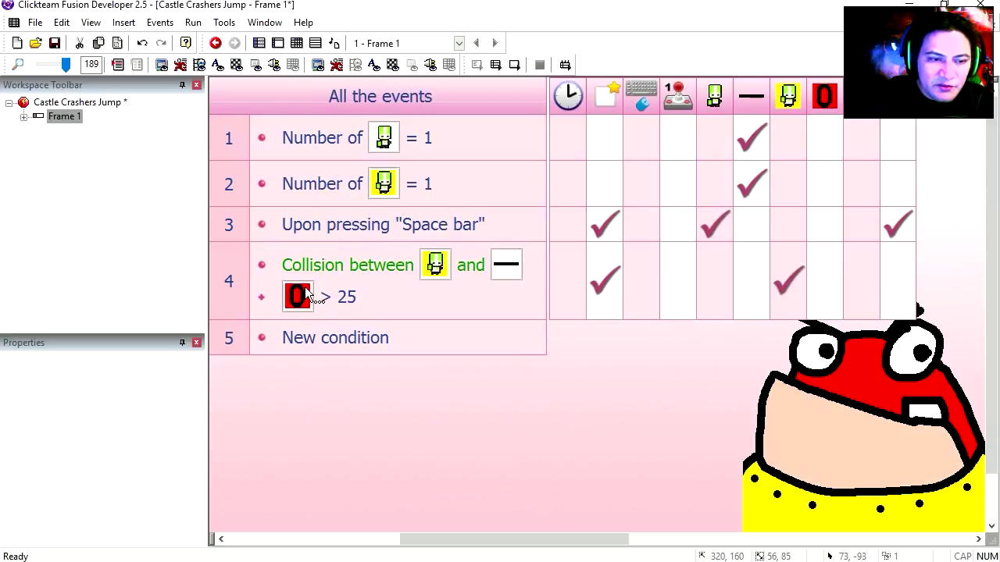
pyautogui.click(230, 281)
# Add 1 to JUMP_Counter in event 3
pyautogui.moveTo(453, 539); pyautogui.dragTo(683, 539)
pyautogui.rightClick(681, 226)
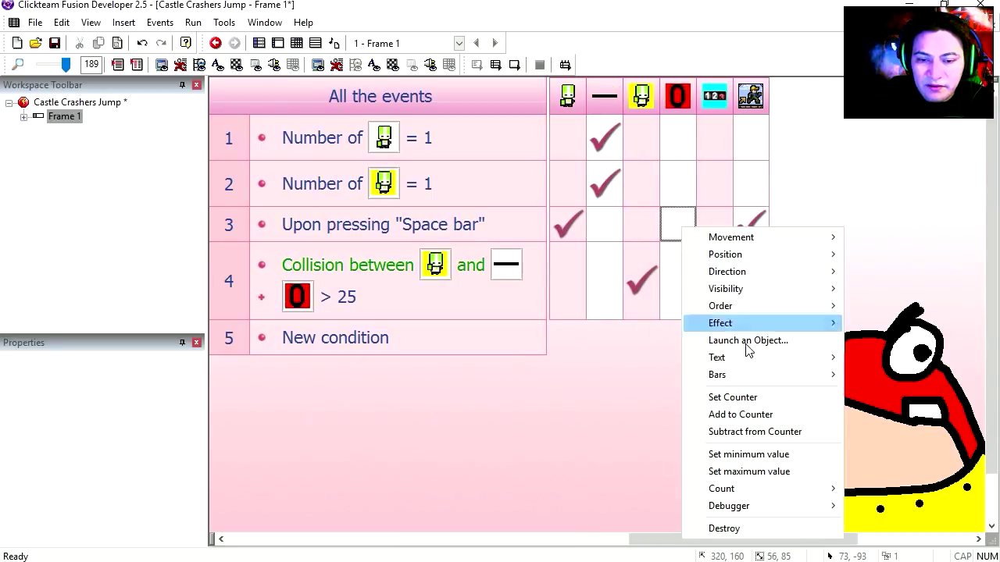
pyautogui.click(735, 414)
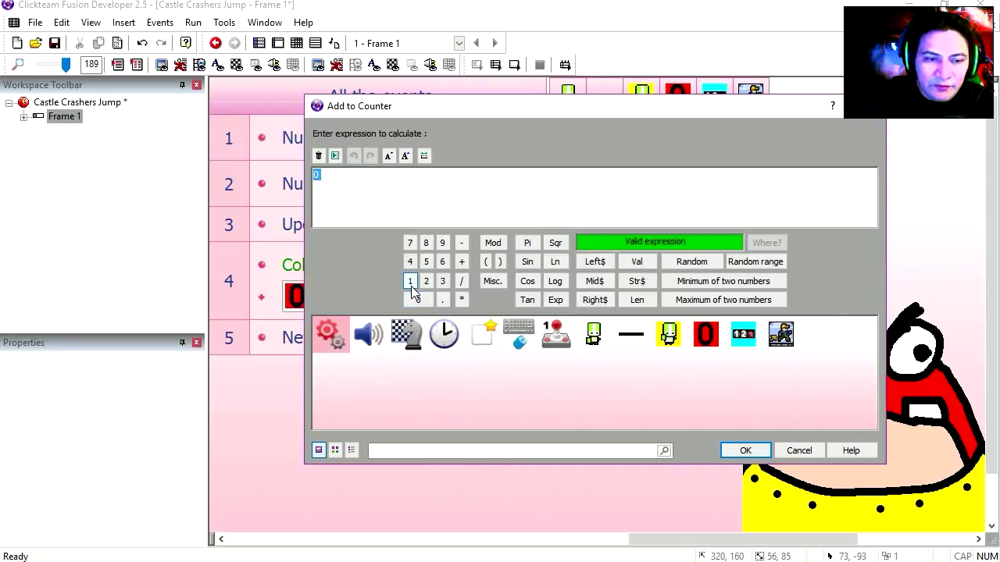
pyautogui.click(738, 457)
# Add event 5: while the counter is above 0, add 1 to it
pyautogui.doubleClick(336, 325)
pyautogui.click(544, 281)
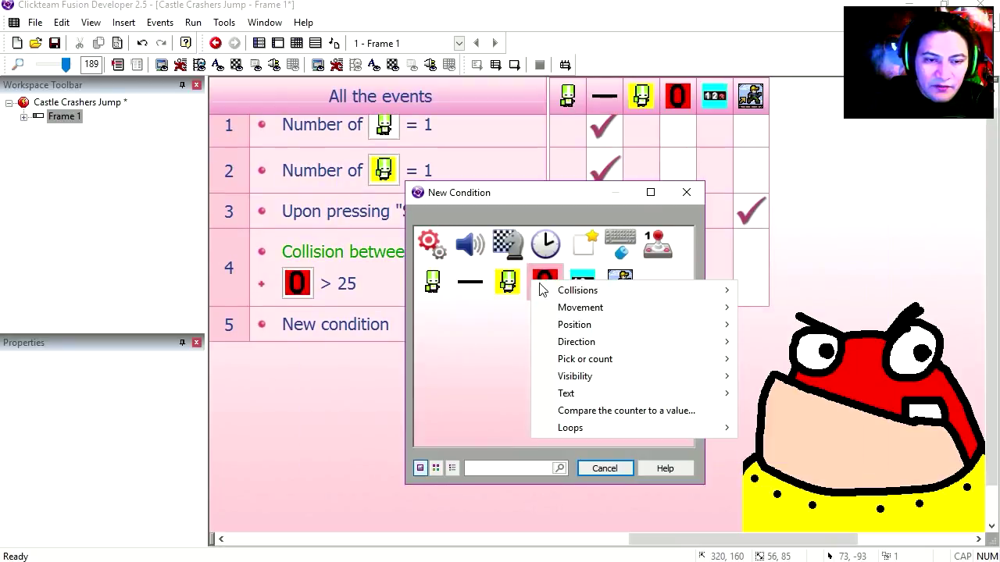
pyautogui.click(659, 411)
pyautogui.click(357, 149)
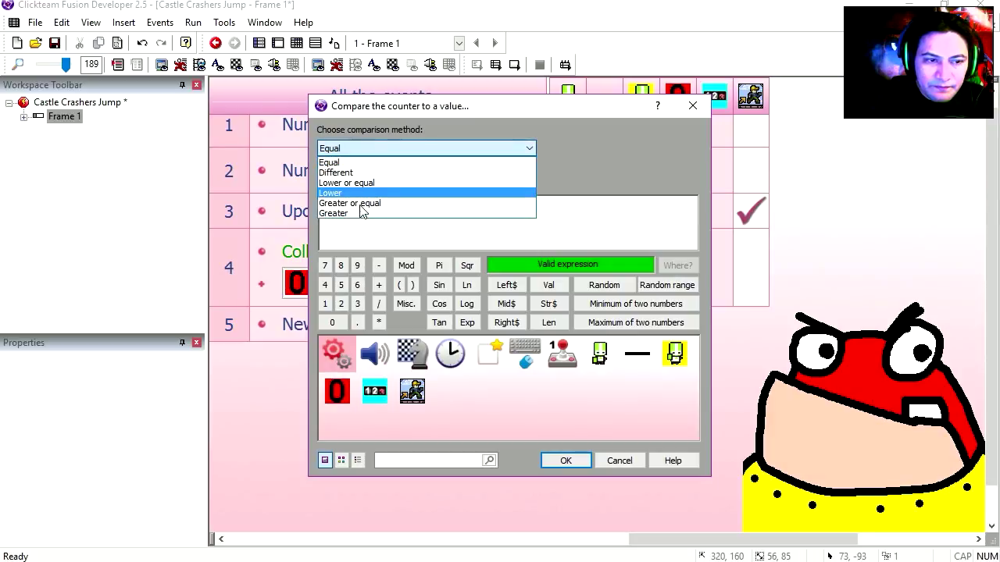
pyautogui.click(364, 212)
pyautogui.click(566, 460)
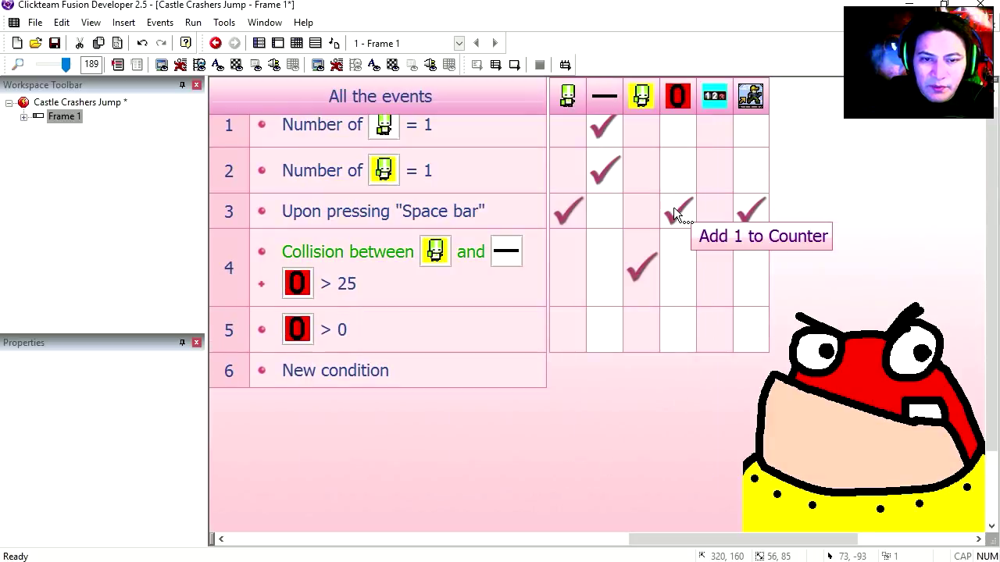
pyautogui.moveTo(673, 209); pyautogui.dragTo(689, 328)
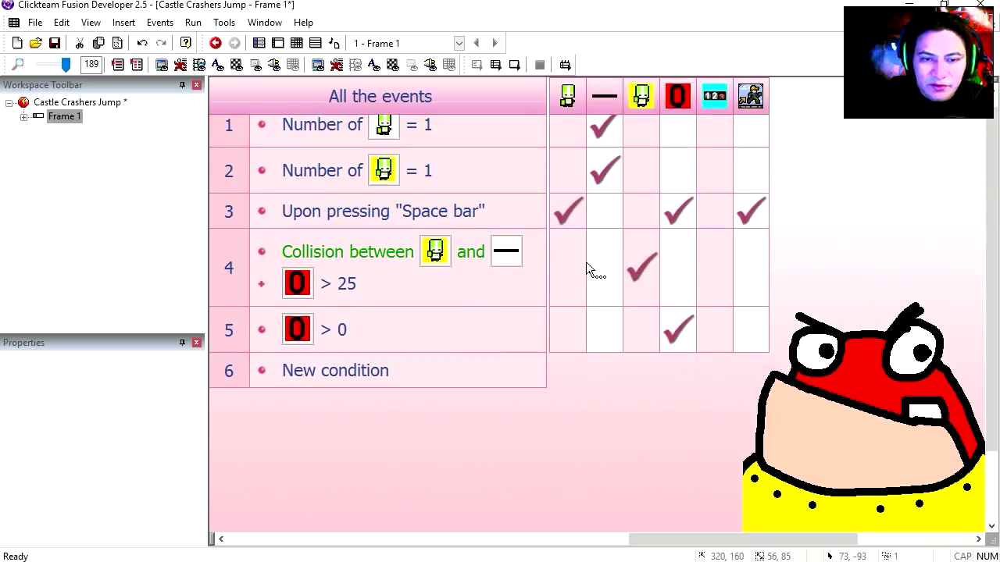
# Reset the counter to 0 in event 4
pyautogui.rightClick(687, 277)
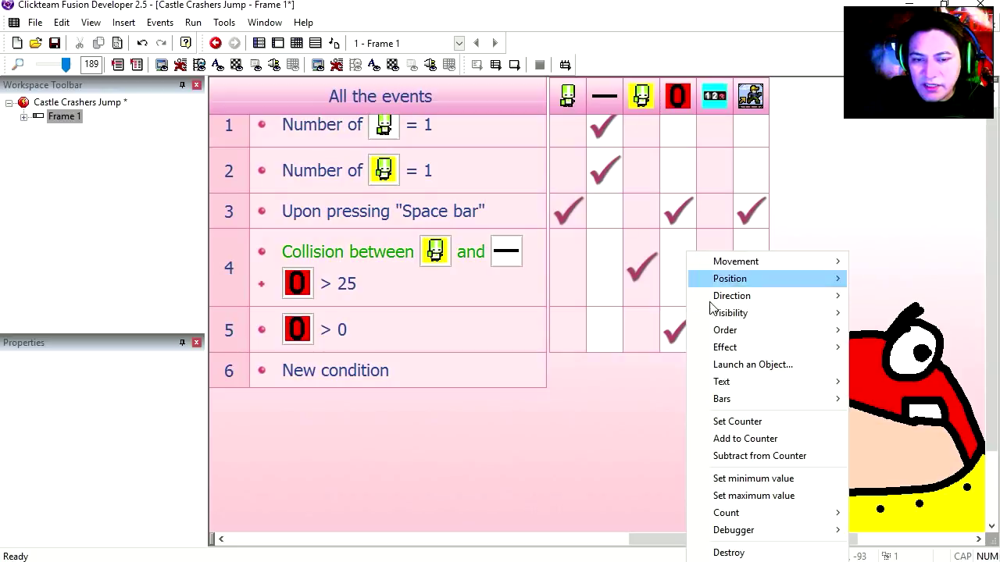
pyautogui.click(731, 418)
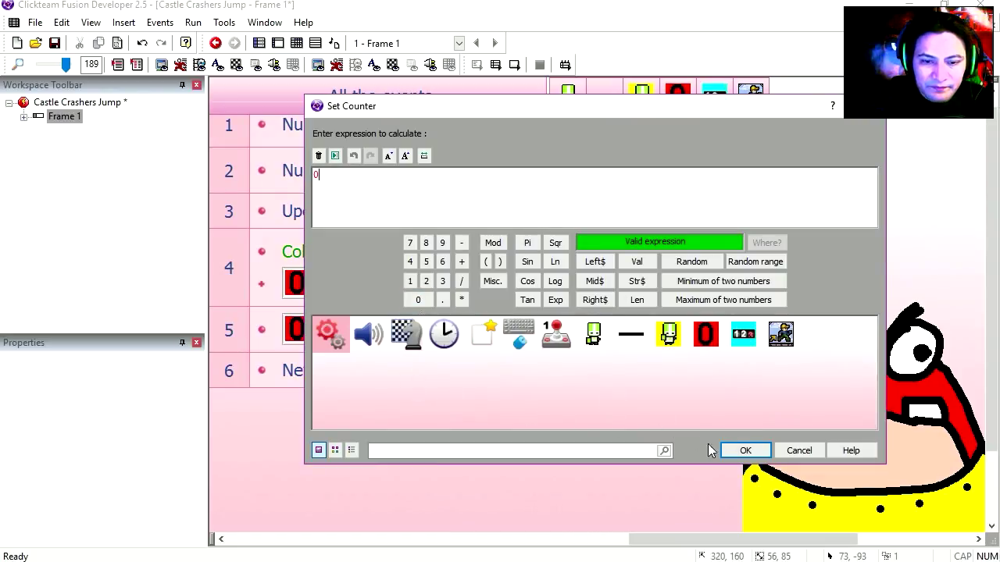
pyautogui.click(744, 451)
# Test-run the frame, jumping repeatedly while moving left and right
pyautogui.click(515, 67)
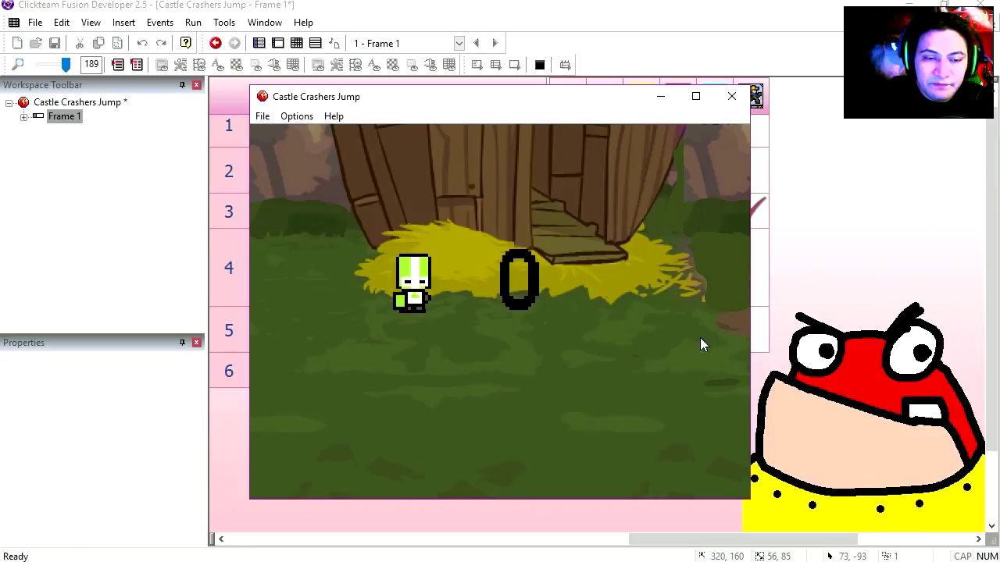
pyautogui.press('space')
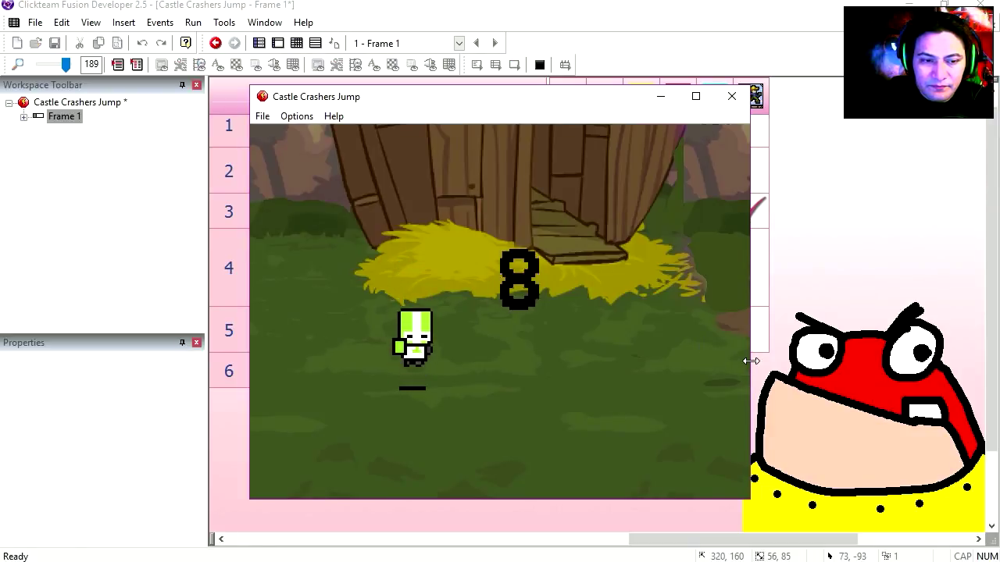
pyautogui.press('Right')
pyautogui.press('space')
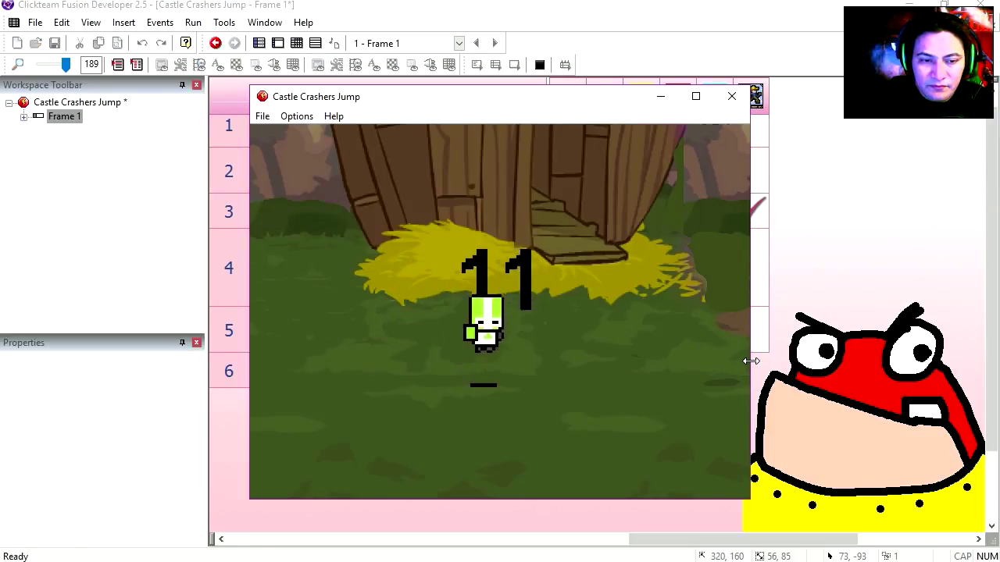
pyautogui.press('Left')
pyautogui.press('space')
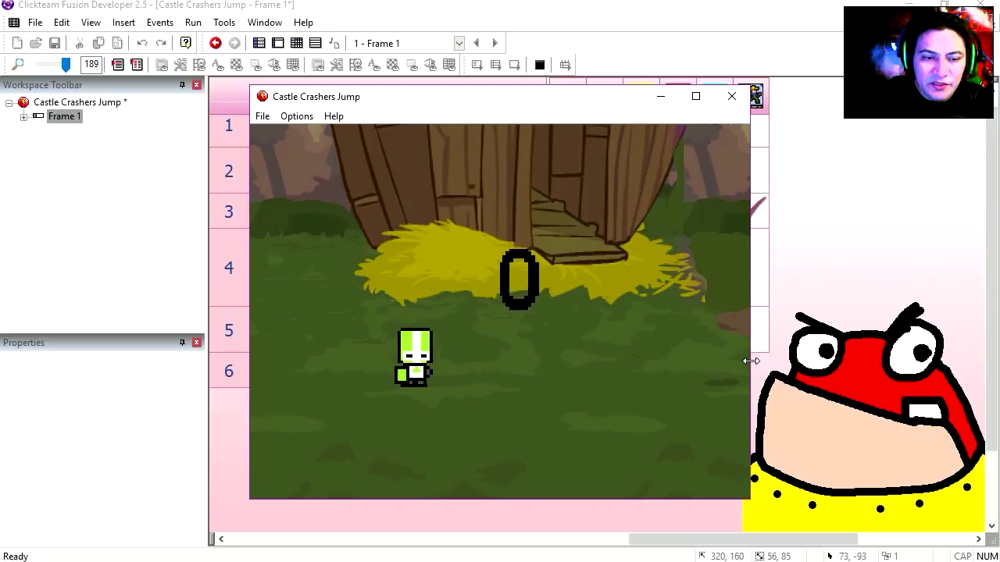
pyautogui.press('Right')
pyautogui.press('space')
pyautogui.press('Left')
pyautogui.press('space')
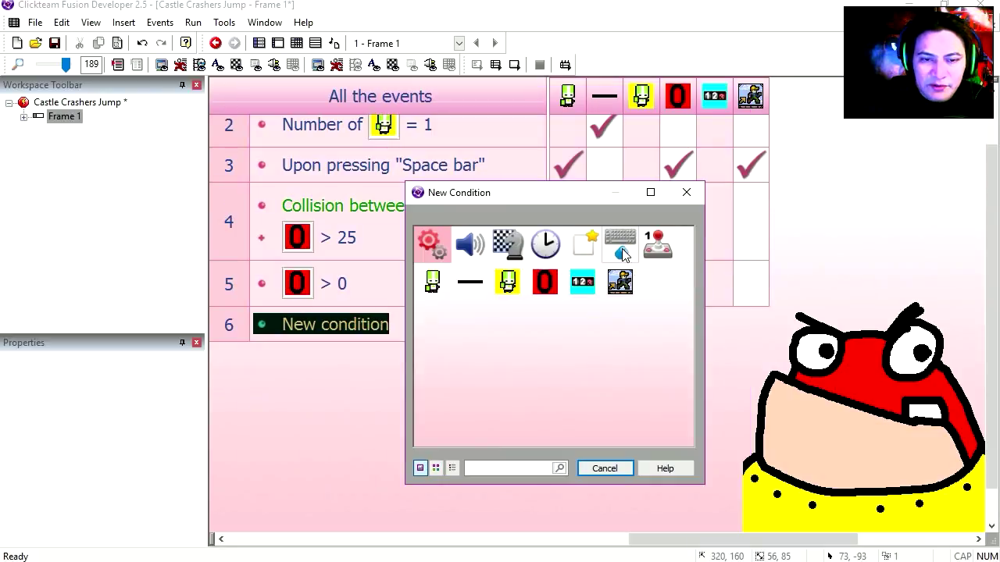
# Create event 6 repeating while Right Arrow is held, and copy it as event 7 for Left Arrow
pyautogui.click(620, 243)
pyautogui.moveTo(677, 260)
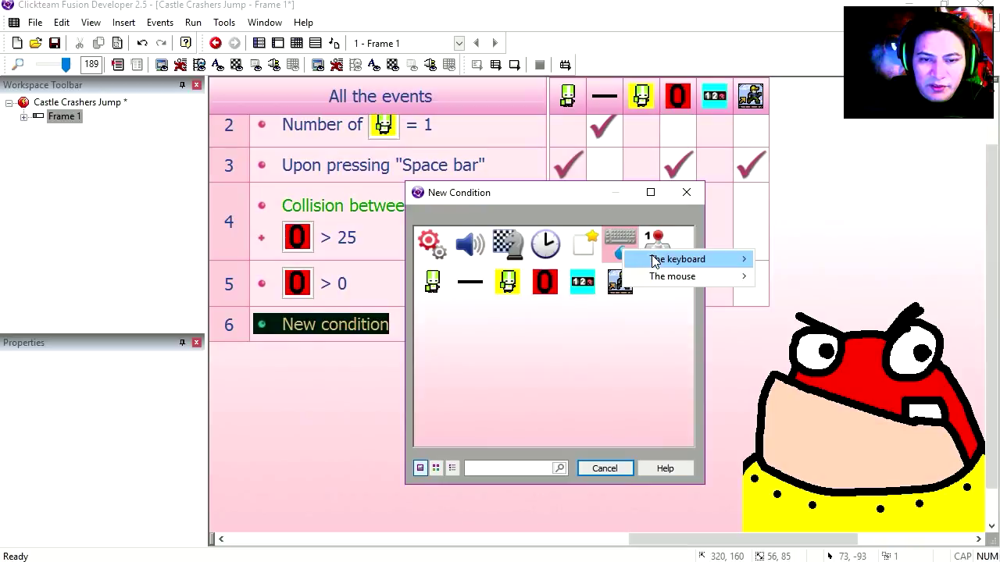
pyautogui.click(812, 276)
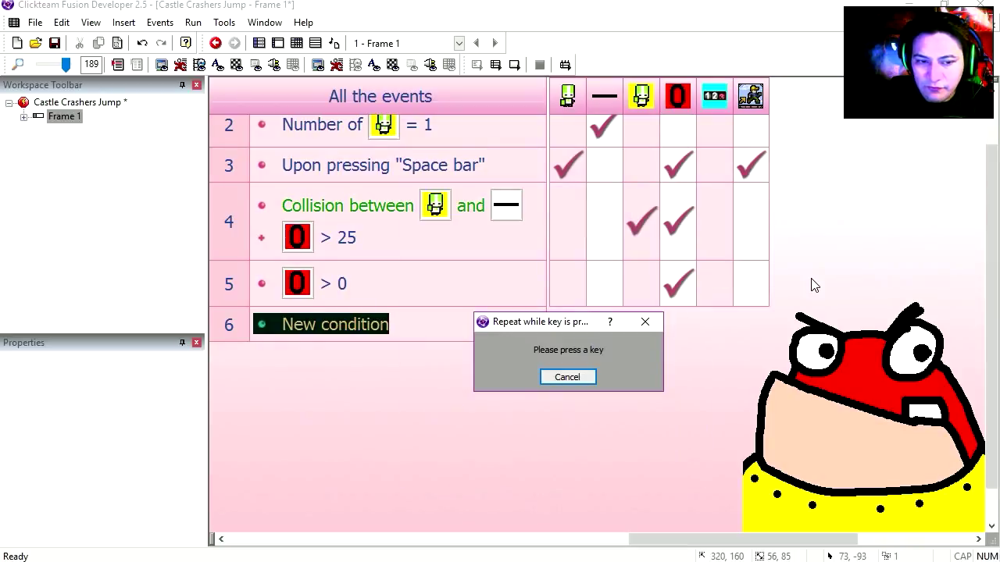
pyautogui.press('Right')
pyautogui.scroll(-1, 672, 297)
pyautogui.moveTo(272, 305); pyautogui.dragTo(405, 321)
pyautogui.press('Left')
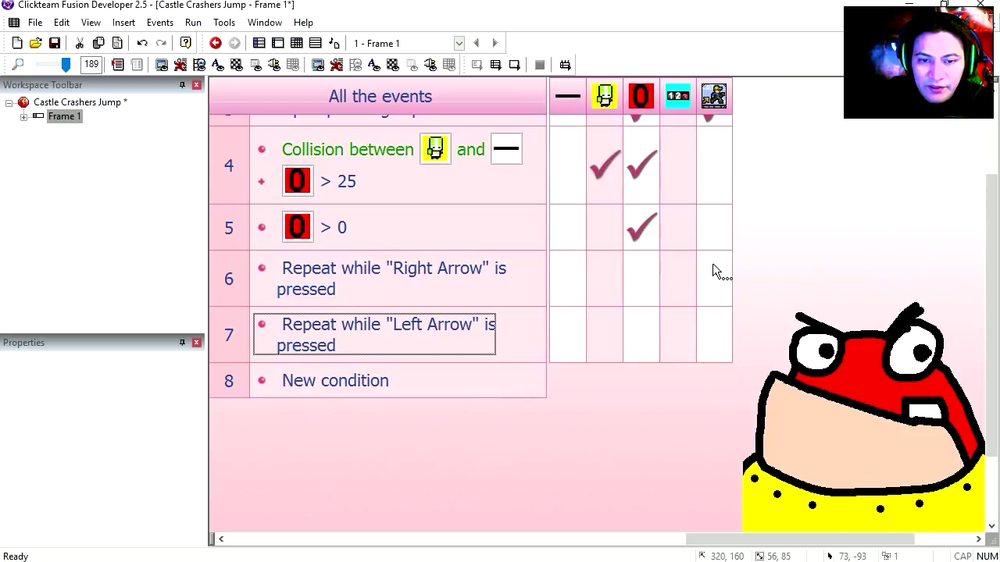
# Make events 6 and 7 hold the Platform Movement right and left input keys
pyautogui.rightClick(714, 270)
pyautogui.click(592, 407)
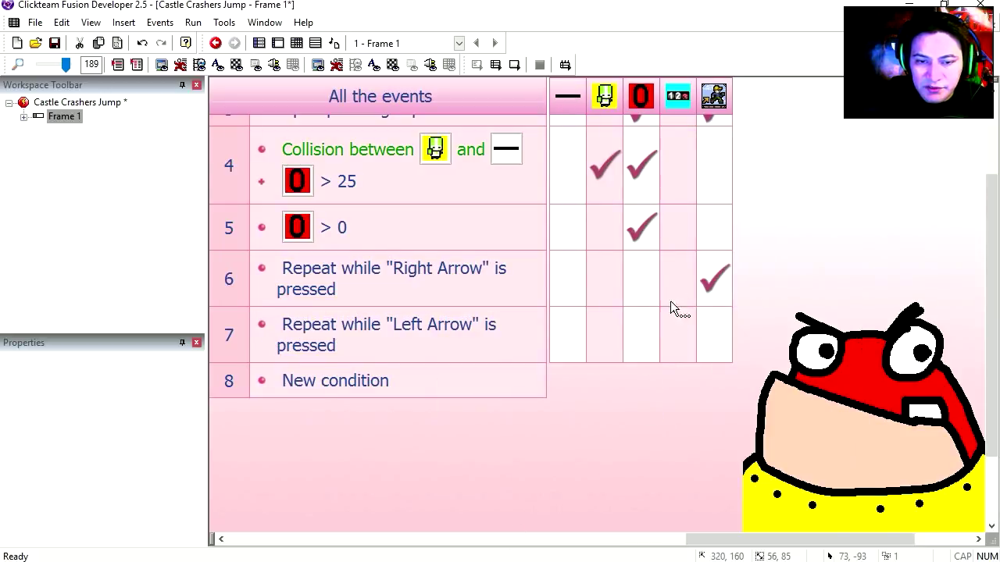
pyautogui.rightClick(720, 357)
pyautogui.moveTo(772, 259)
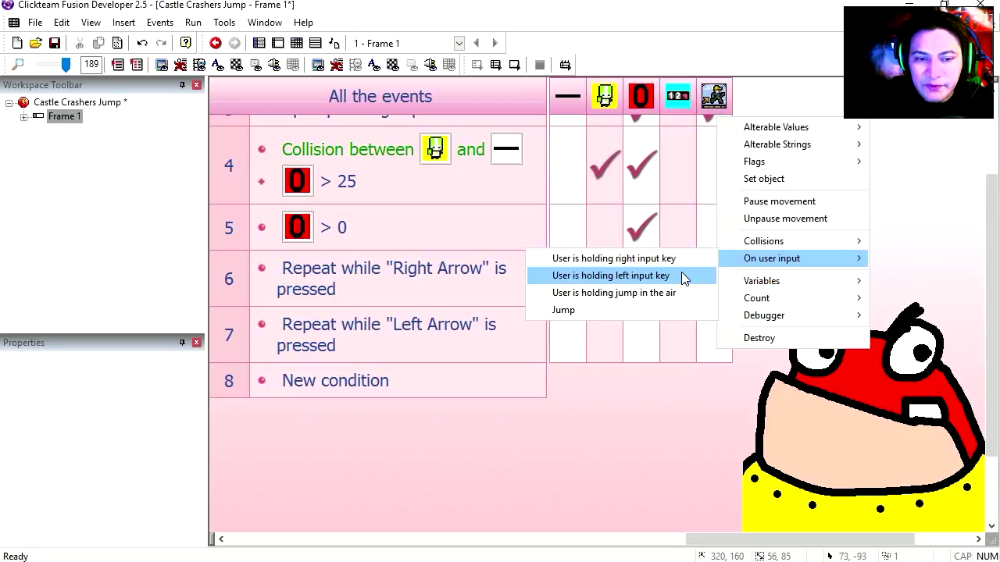
pyautogui.click(681, 274)
# Test-run the frame, walking and jumping left and right, then close it
pyautogui.click(517, 64)
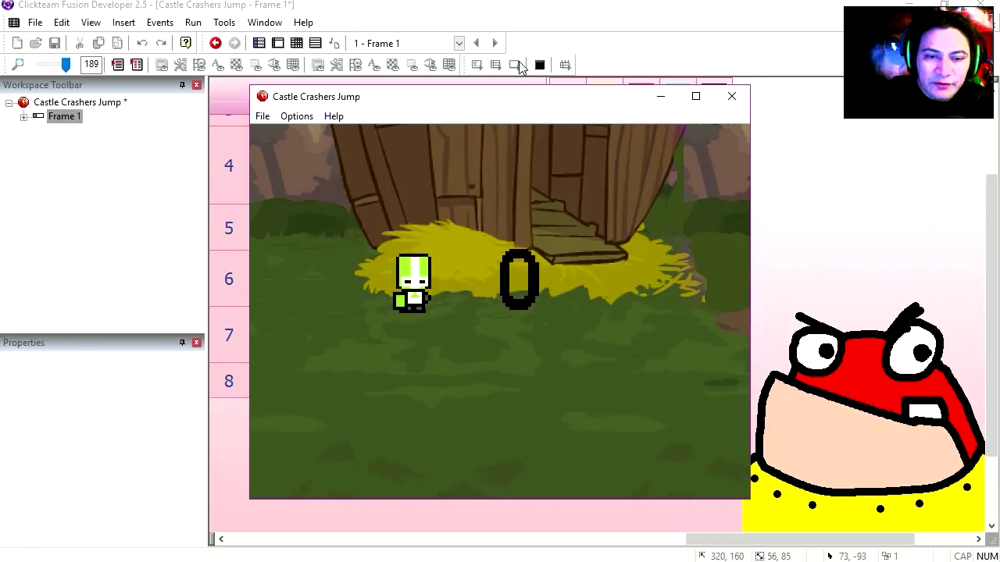
pyautogui.press('Right')
pyautogui.press('Up')
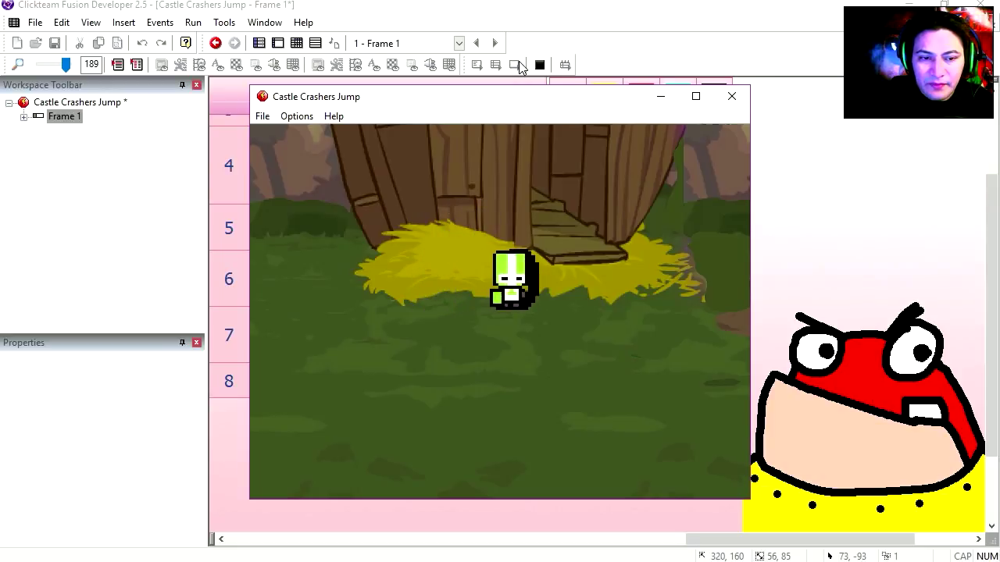
pyautogui.press('Left')
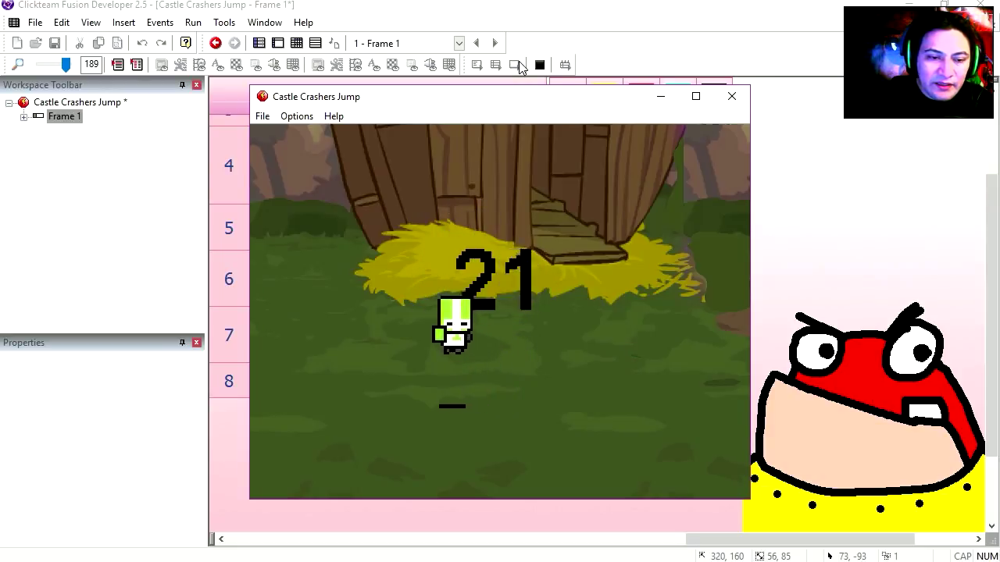
pyautogui.press('Up')
pyautogui.press('Up')
pyautogui.press('Left')
pyautogui.press('Right')
pyautogui.press('Up')
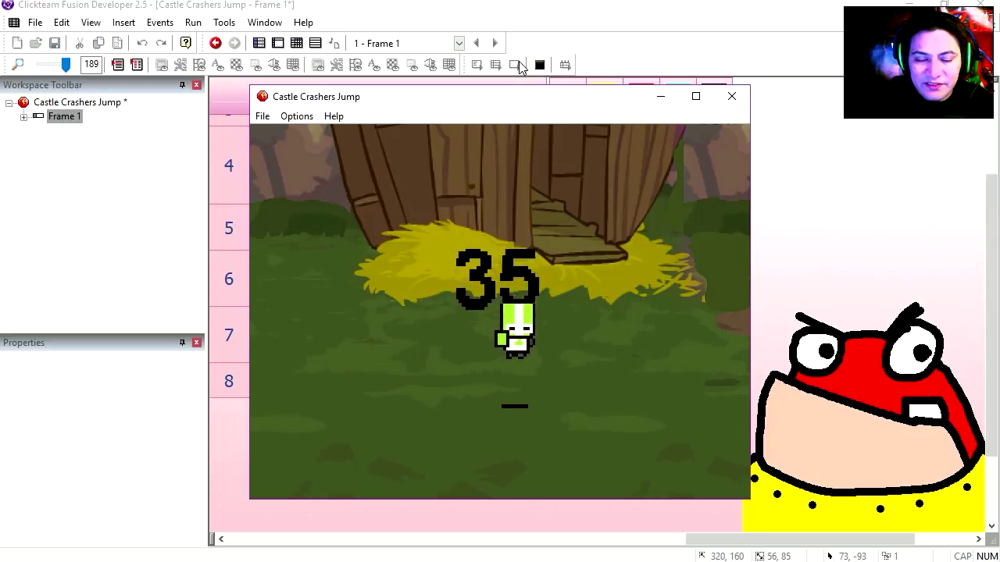
pyautogui.press('Left')
pyautogui.press('Up')
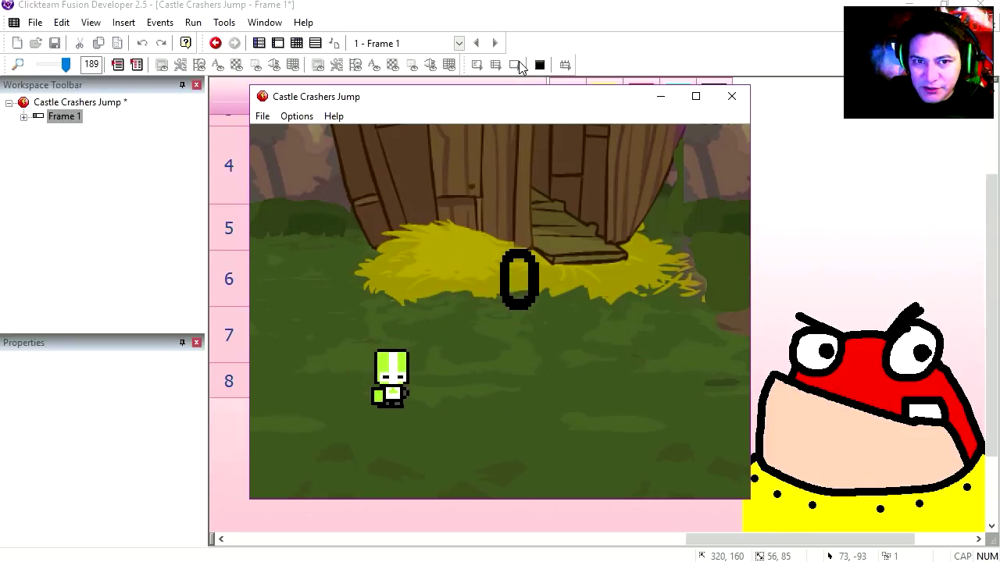
pyautogui.click(539, 65)
# Set the jump object's direction to right in event 6 and left in event 7, then run
pyautogui.click(604, 281)
pyautogui.click(789, 325)
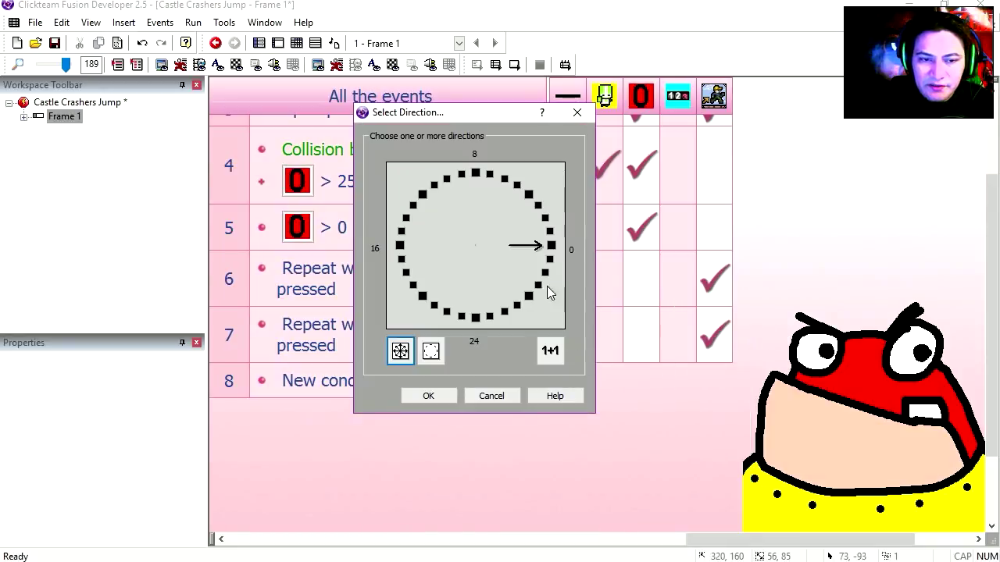
pyautogui.click(428, 396)
pyautogui.keyDown('ctrl'); pyautogui.moveTo(605, 278); pyautogui.dragTo(606, 344); pyautogui.keyUp('ctrl')
pyautogui.rightClick(606, 344)
pyautogui.click(631, 315)
pyautogui.click(399, 246)
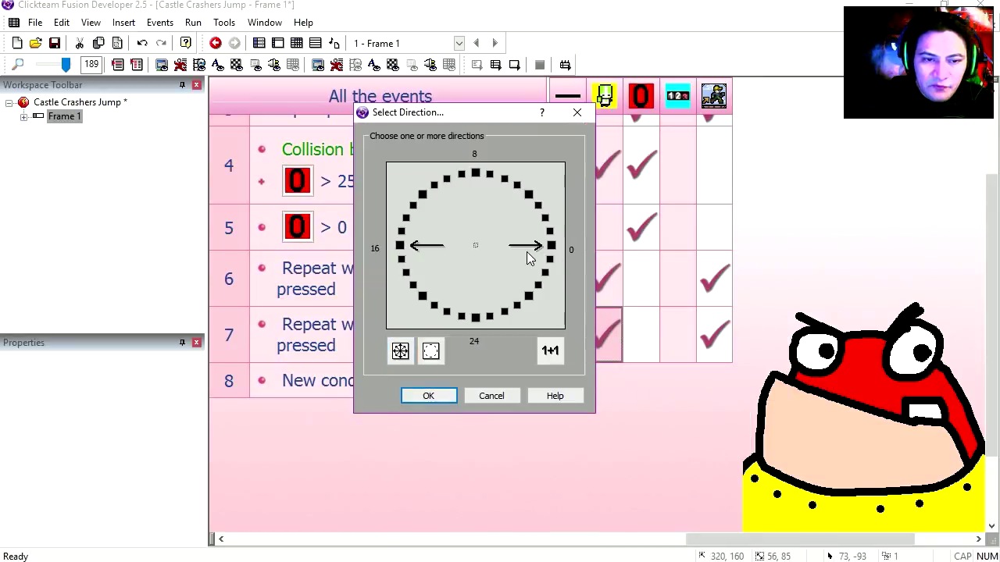
pyautogui.click(428, 396)
pyautogui.click(514, 65)
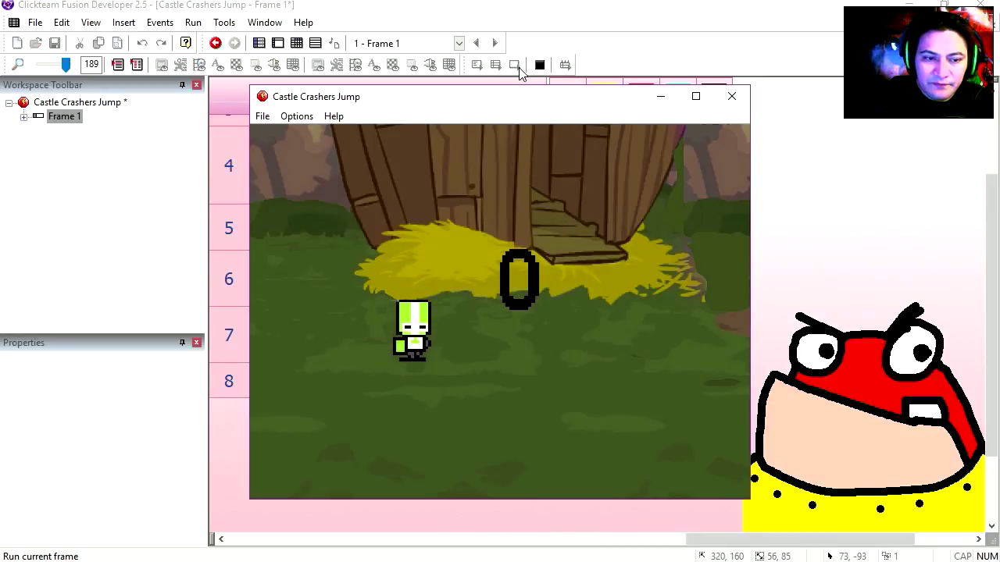
# Walk and jump left and right in the preview, watching the counter, then close it
pyautogui.press('Up')
pyautogui.press('Right')
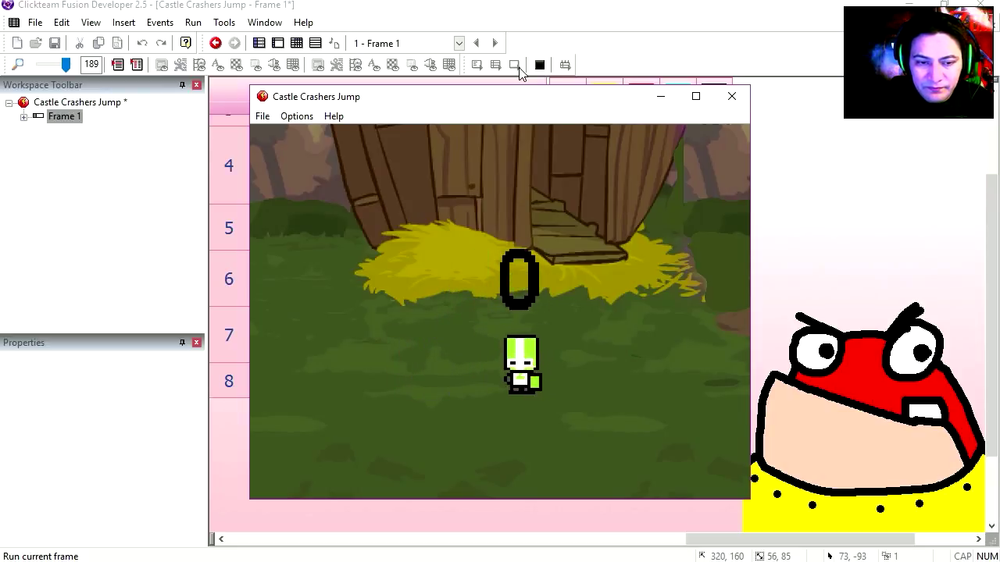
pyautogui.press('Up')
pyautogui.press('Left')
pyautogui.press('Up')
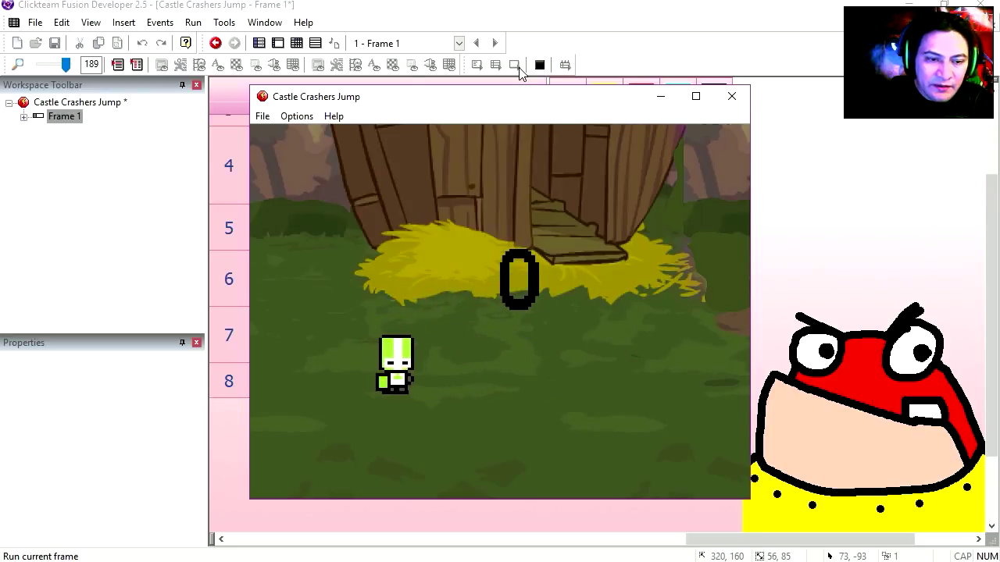
pyautogui.press('Right')
pyautogui.press('Up')
pyautogui.press('Right')
pyautogui.press('Up')
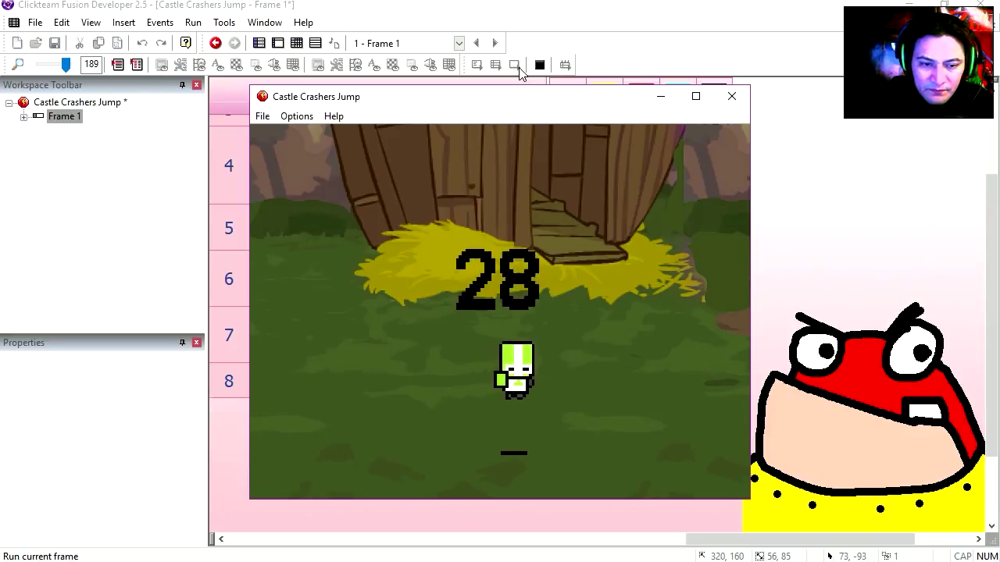
pyautogui.press('Left')
pyautogui.press('Up')
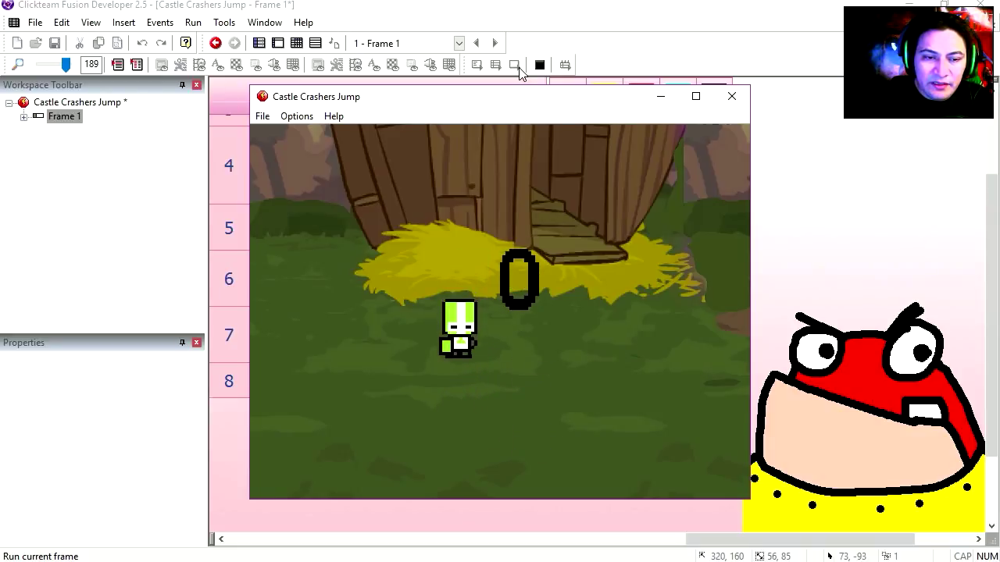
pyautogui.press('Right')
pyautogui.press('Left')
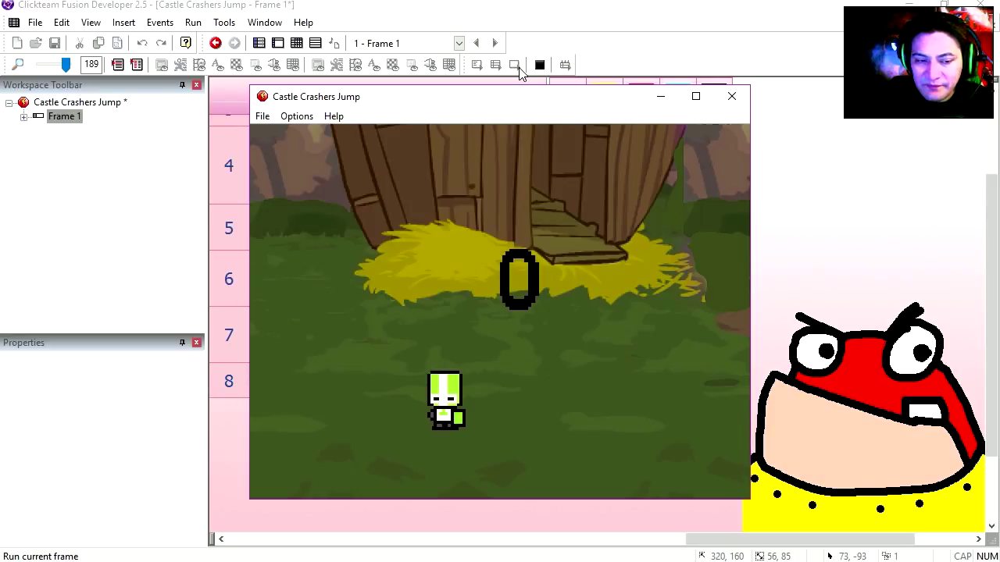
pyautogui.press('Up')
pyautogui.press('Left')
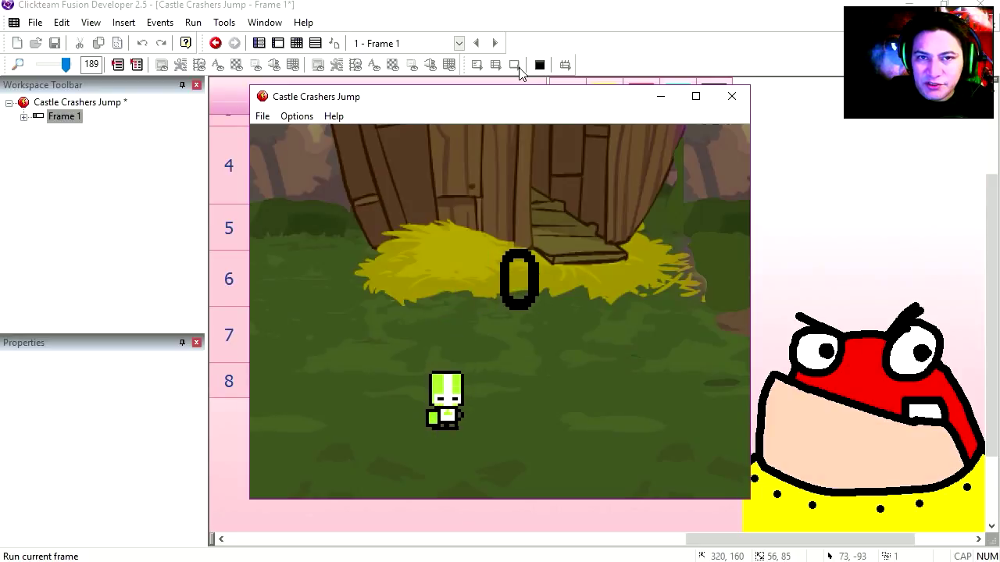
pyautogui.click(539, 65)
# Place Direction_counter in the play area of Frame 1's layout
pyautogui.click(278, 43)
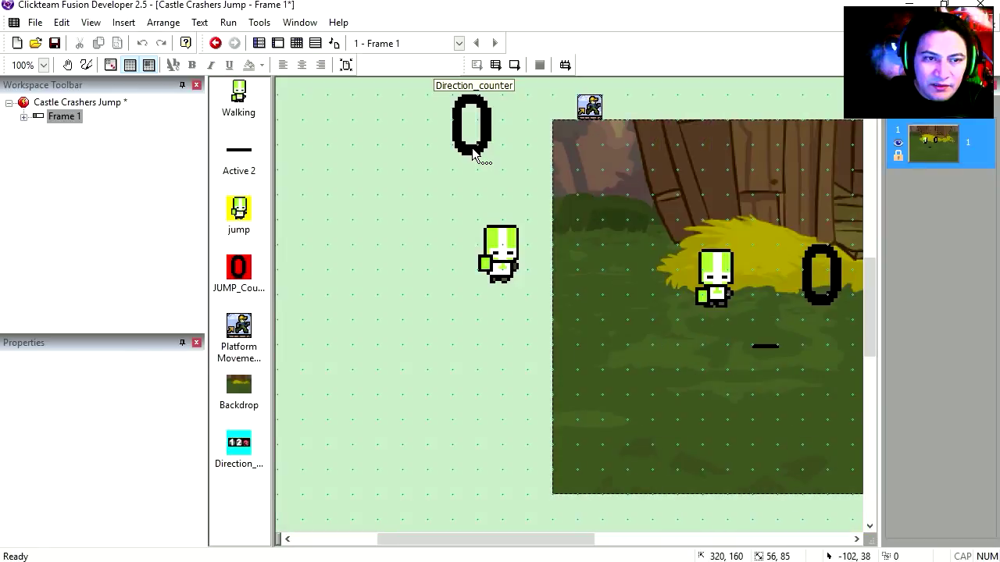
pyautogui.moveTo(808, 390); pyautogui.dragTo(808, 416)
pyautogui.moveTo(534, 539); pyautogui.dragTo(637, 536)
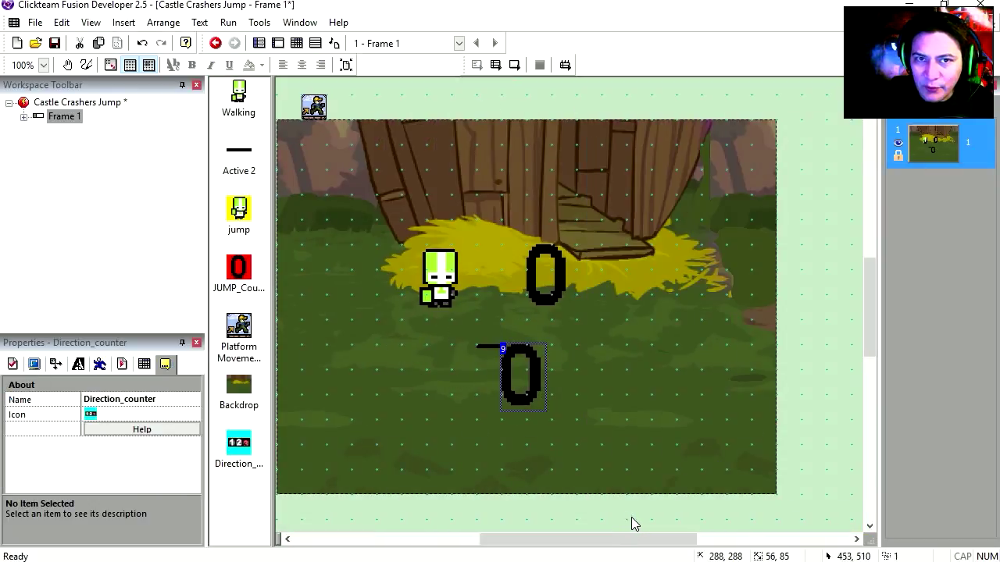
pyautogui.hotkey('ctrl', 'e')
# Give event 6 an action setting the Direction_counter value
pyautogui.rightClick(672, 265)
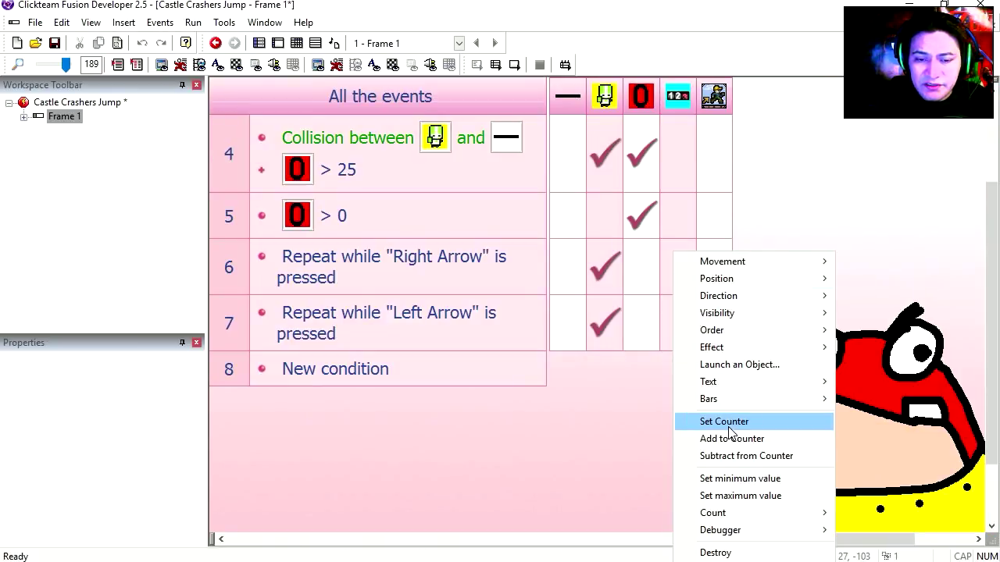
pyautogui.click(724, 422)
pyautogui.press('Return')
pyautogui.rightClick(679, 321)
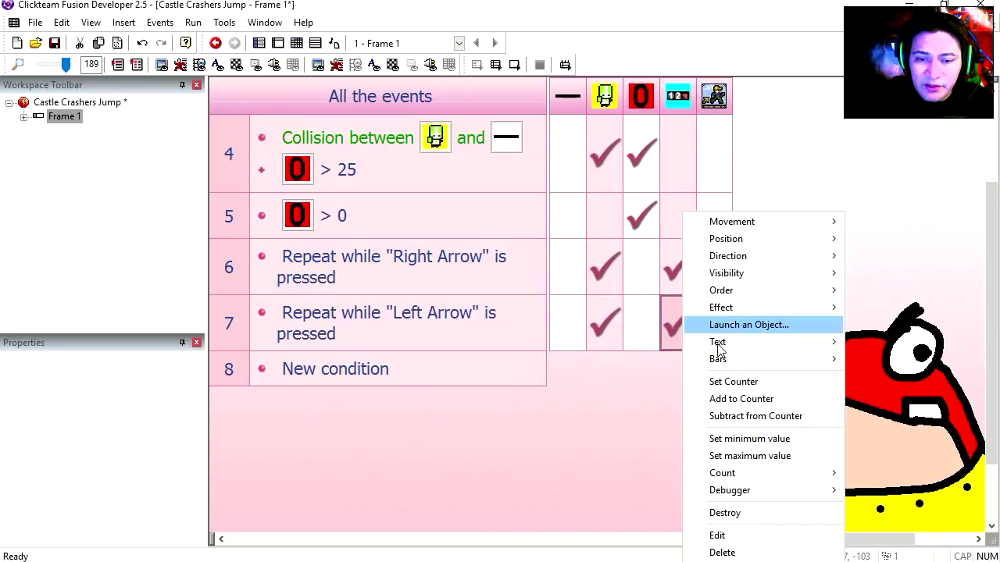
pyautogui.click(732, 536)
pyautogui.scroll(3, 518, 225)
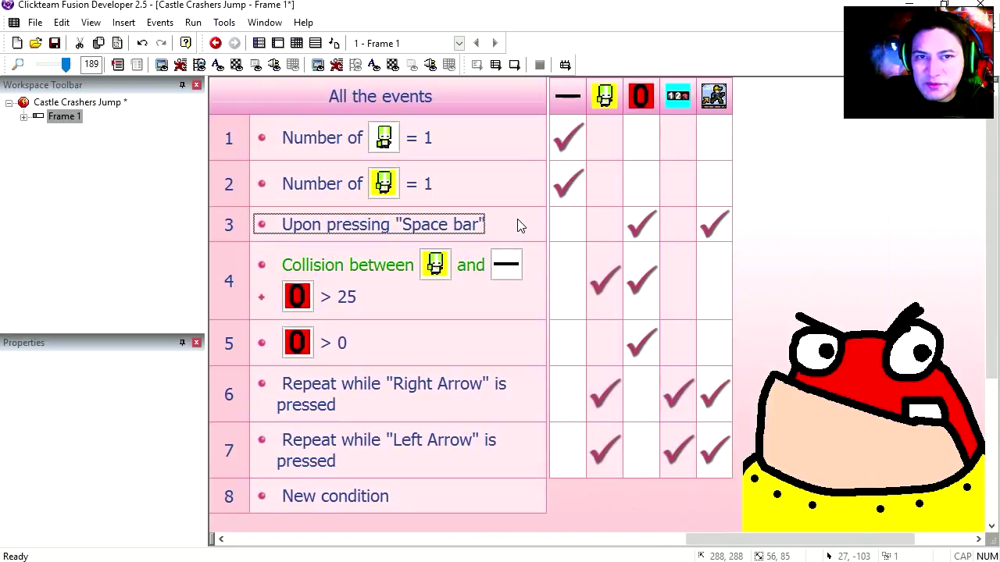
# Add a cyan counter condition to the Space bar event 3
pyautogui.rightClick(425, 228)
pyautogui.click(469, 250)
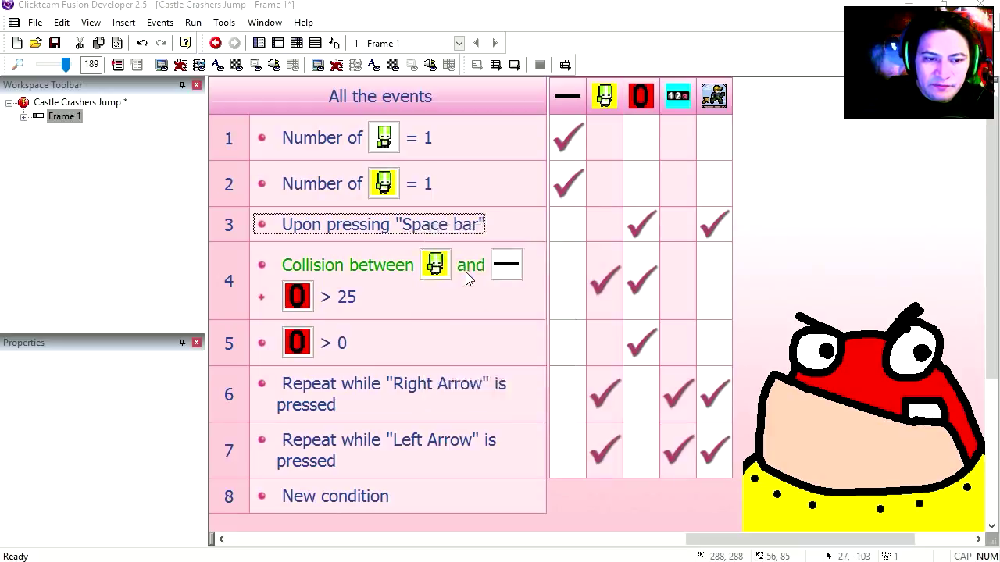
pyautogui.click(582, 285)
# Require the counter to equal 0 in event 3 and set the jump direction right
pyautogui.click(664, 419)
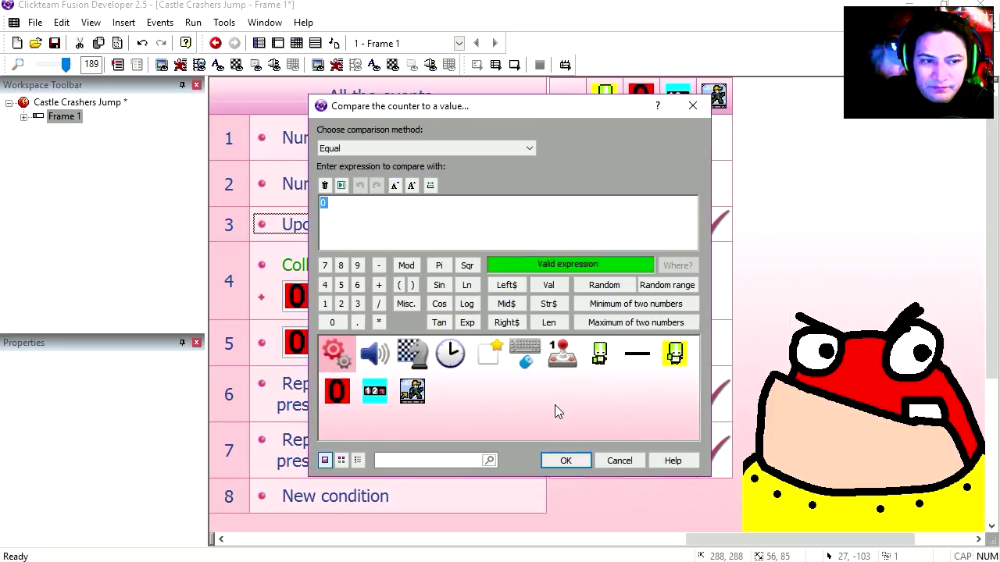
pyautogui.click(569, 460)
pyautogui.click(752, 251)
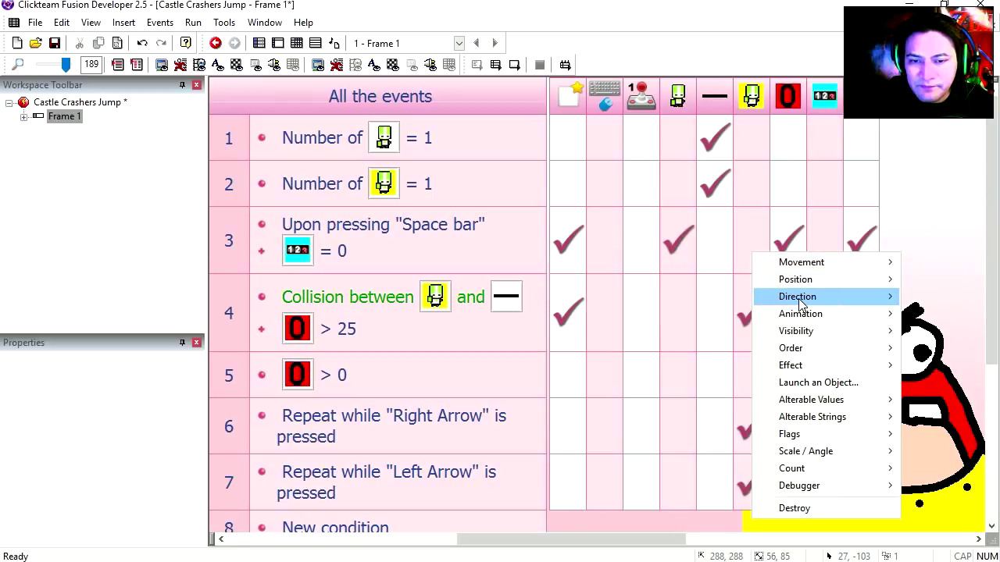
pyautogui.click(665, 296)
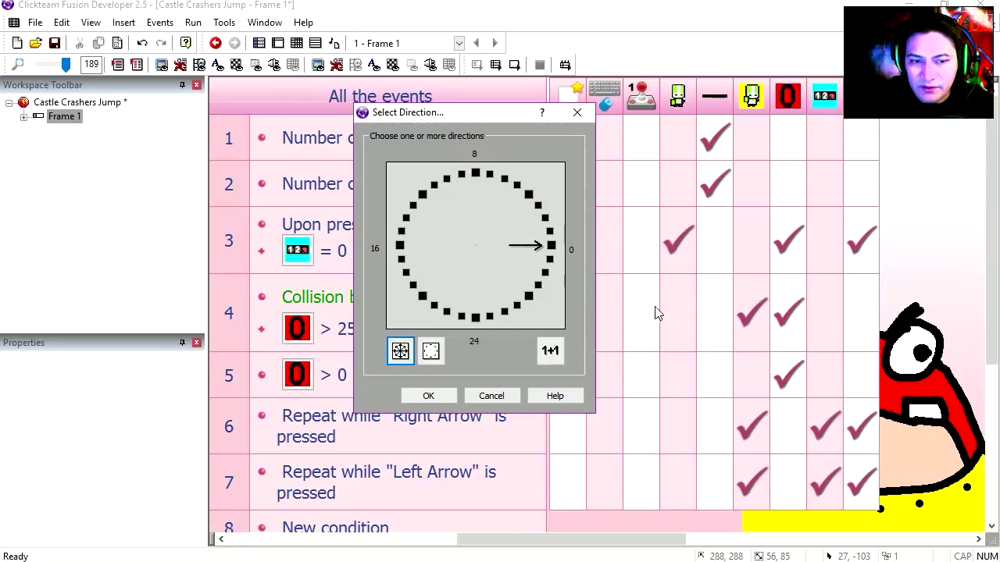
pyautogui.click(428, 396)
# Duplicate event 3 as event 4 requiring the counter to equal 1
pyautogui.click(253, 252)
pyautogui.hotkey('ctrl', 'c')
pyautogui.hotkey('ctrl', 'v')
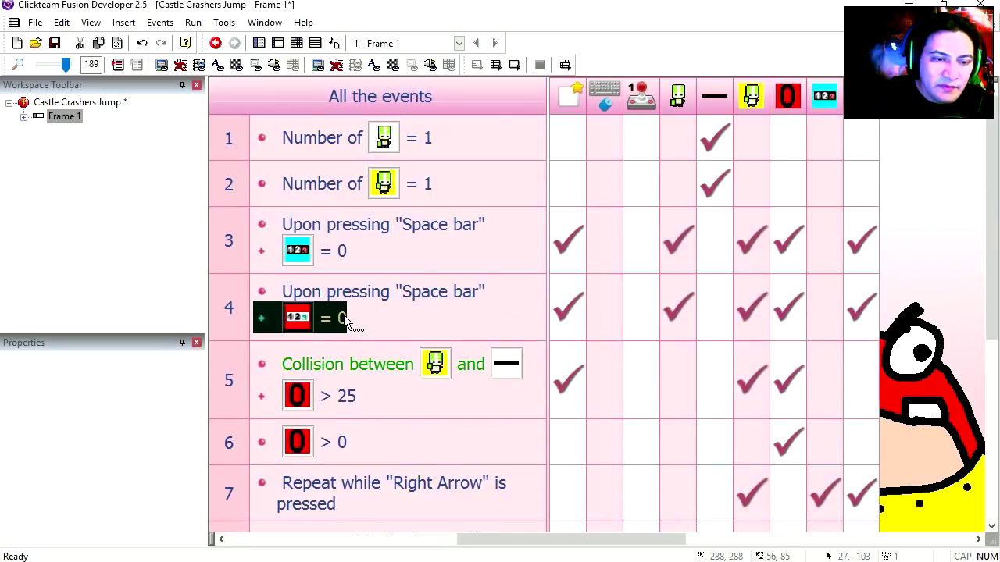
pyautogui.doubleClick(344, 315)
pyautogui.write('1')
pyautogui.click(566, 460)
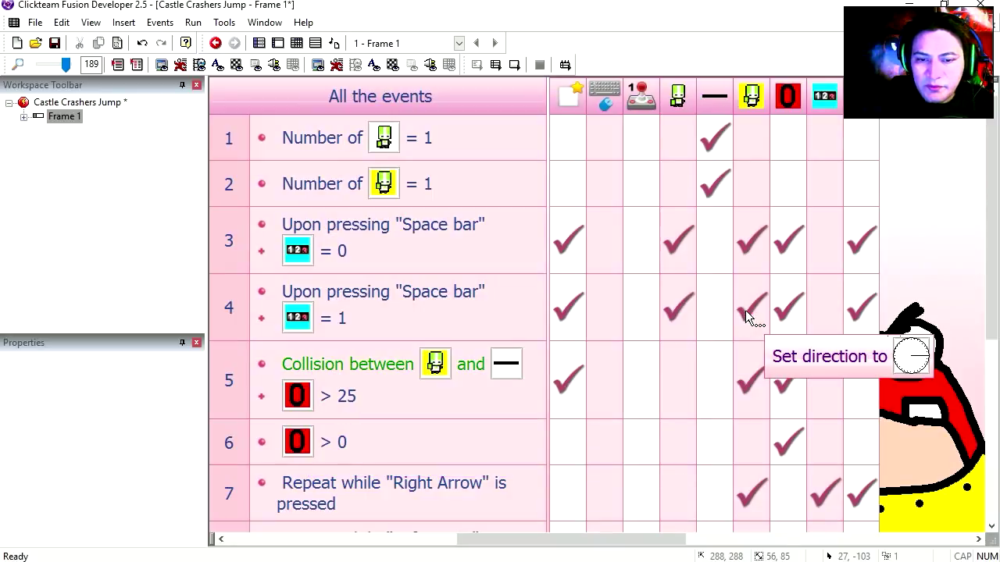
# Add the leftward direction to event 4's jump direction action, then run the frame
pyautogui.click(746, 313)
pyautogui.click(781, 283)
pyautogui.click(400, 247)
pyautogui.click(438, 395)
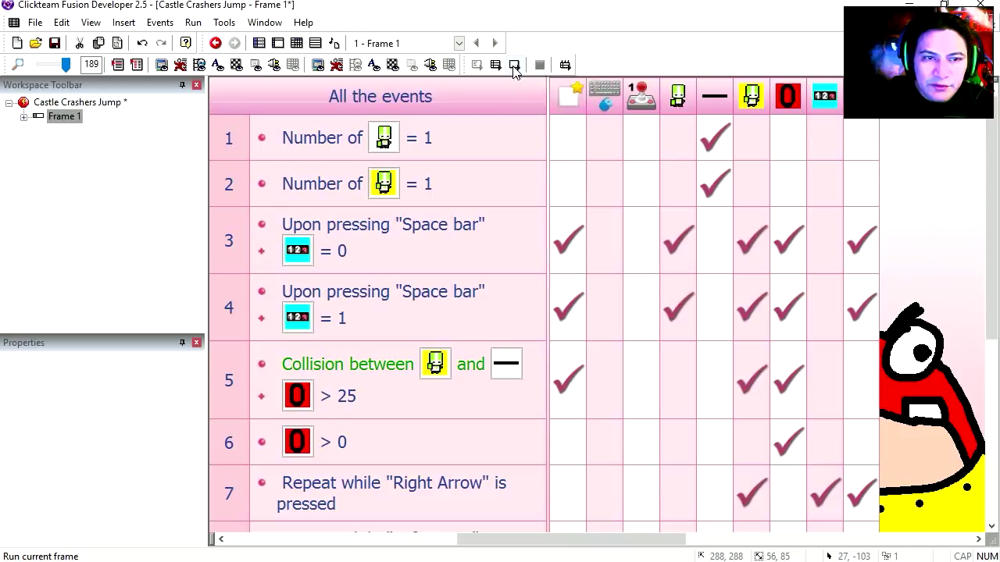
pyautogui.click(514, 65)
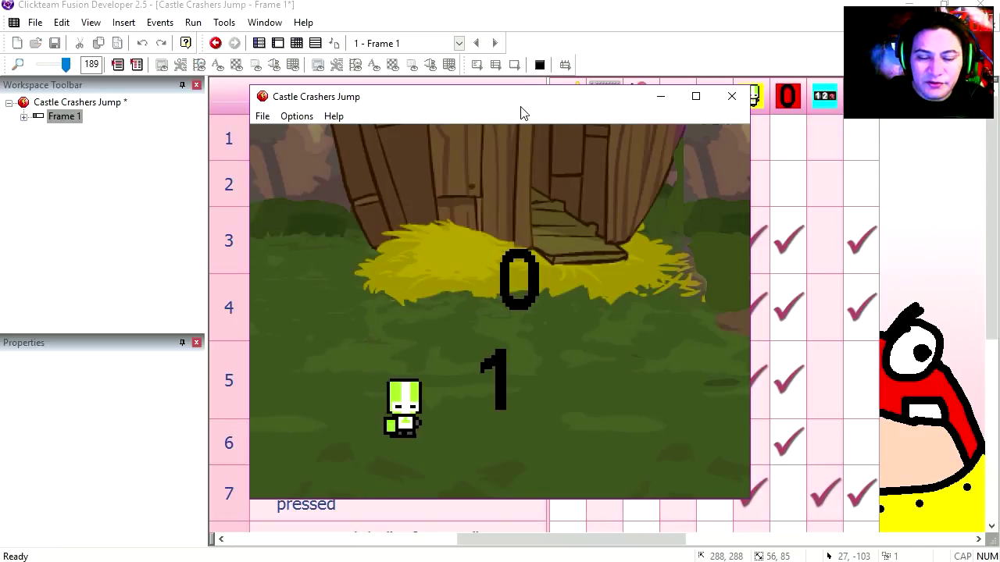
# Add a Create Object action relative to jump, oriented in the direction of jump
pyautogui.hotkey('alt', 'F4')
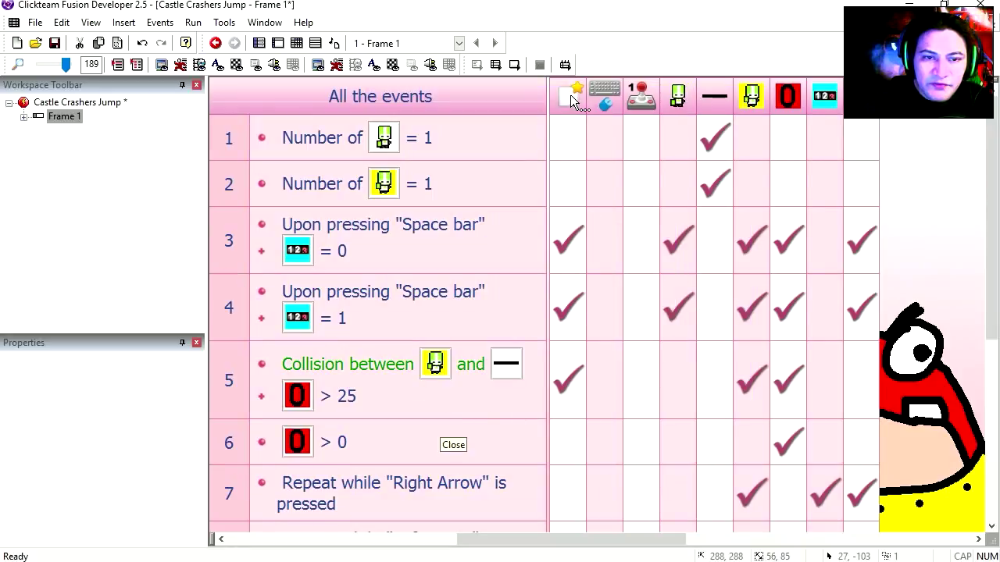
pyautogui.click(570, 95)
pyautogui.doubleClick(564, 297)
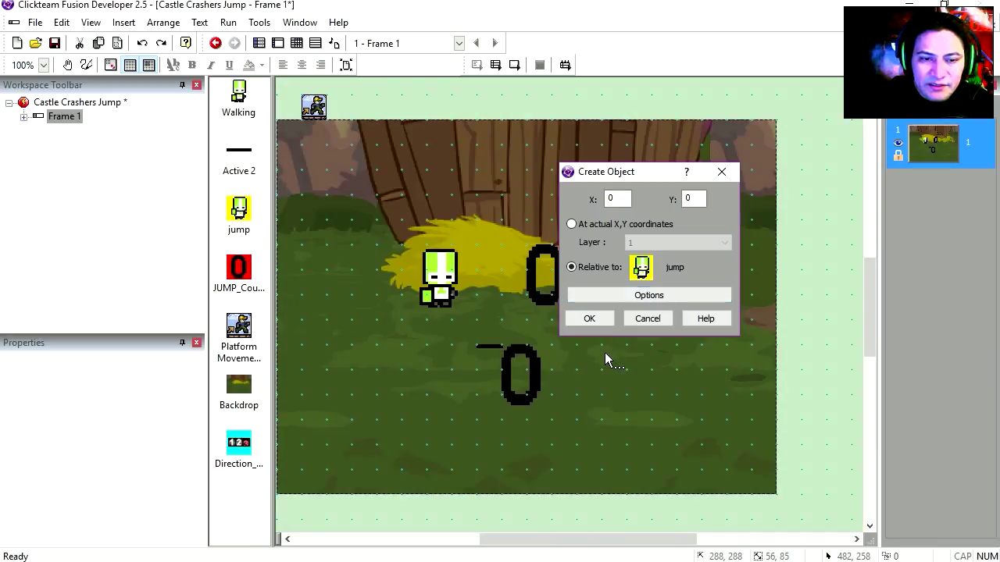
pyautogui.click(594, 295)
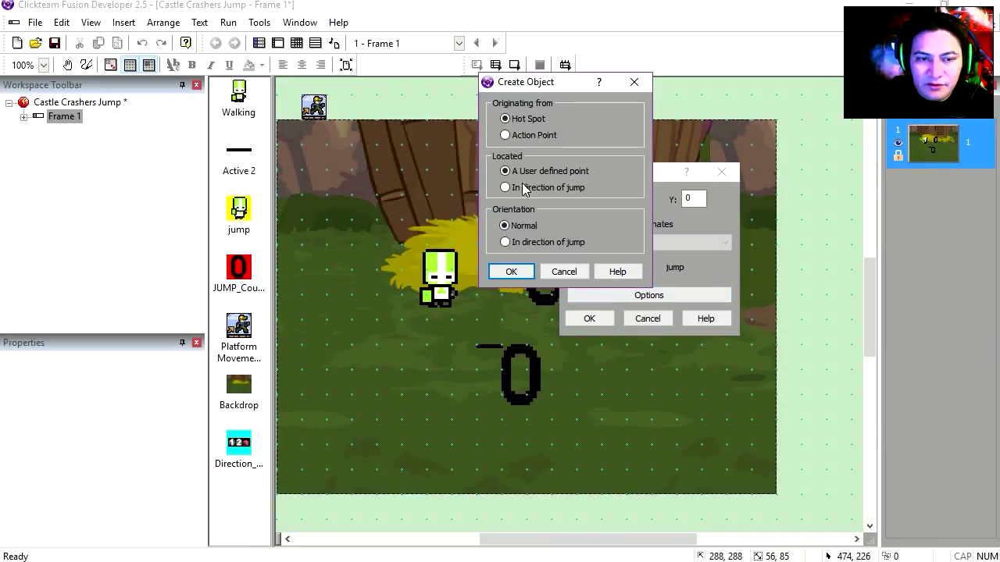
pyautogui.click(512, 271)
pyautogui.click(589, 318)
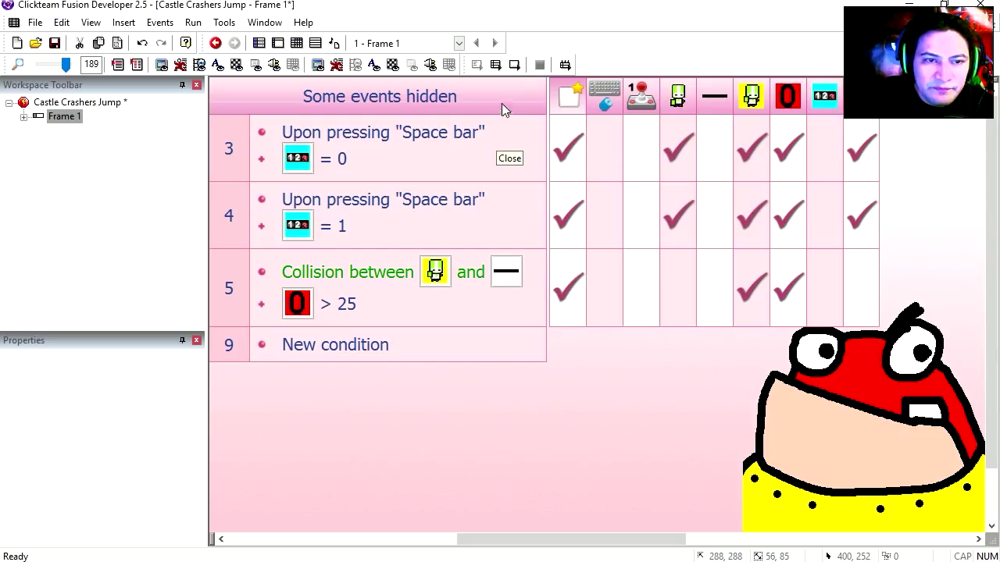
# Test walking the knight left and jumping, then close the test game
pyautogui.click(516, 70)
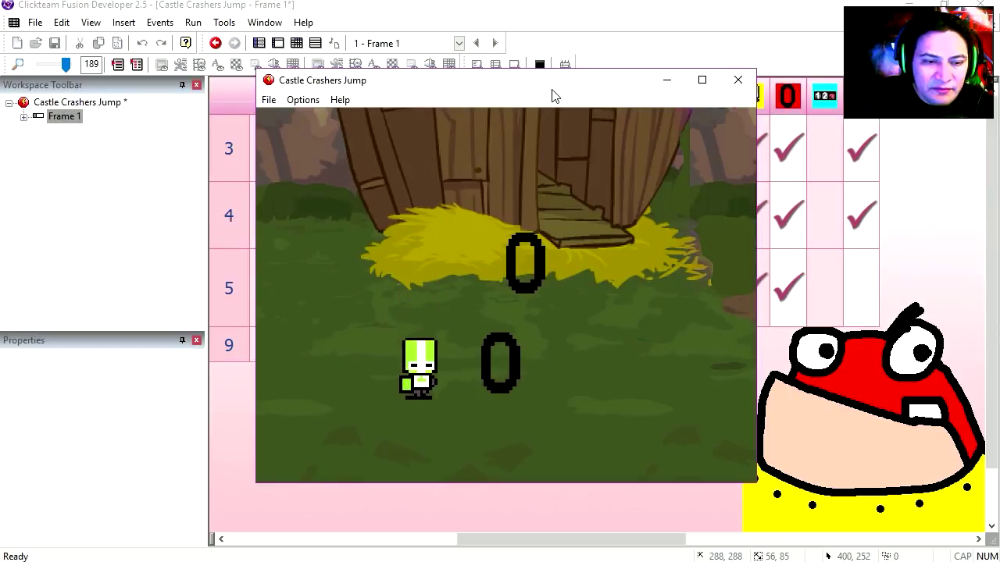
pyautogui.press('Left')
pyautogui.press('Up')
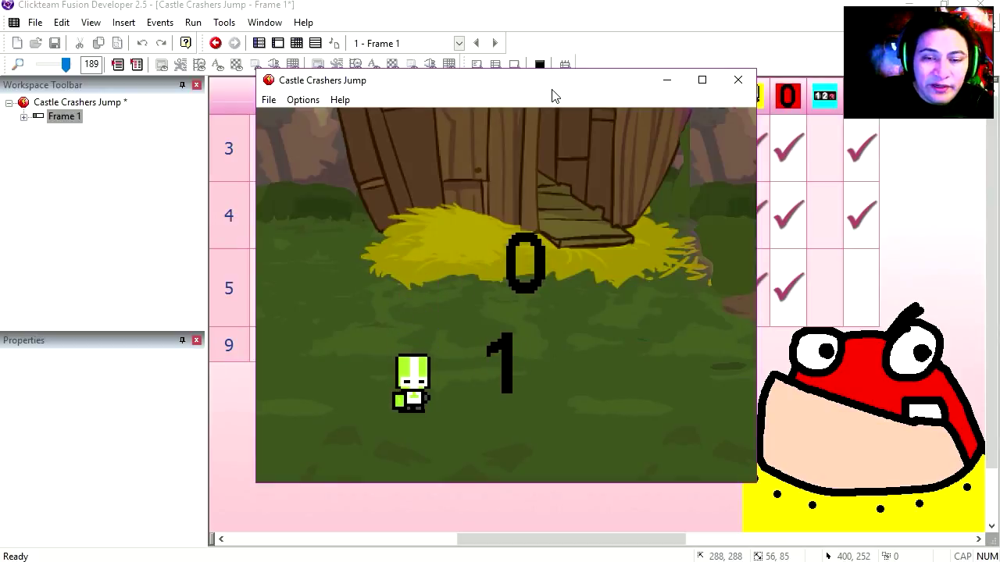
pyautogui.click(738, 78)
pyautogui.rightClick(748, 225)
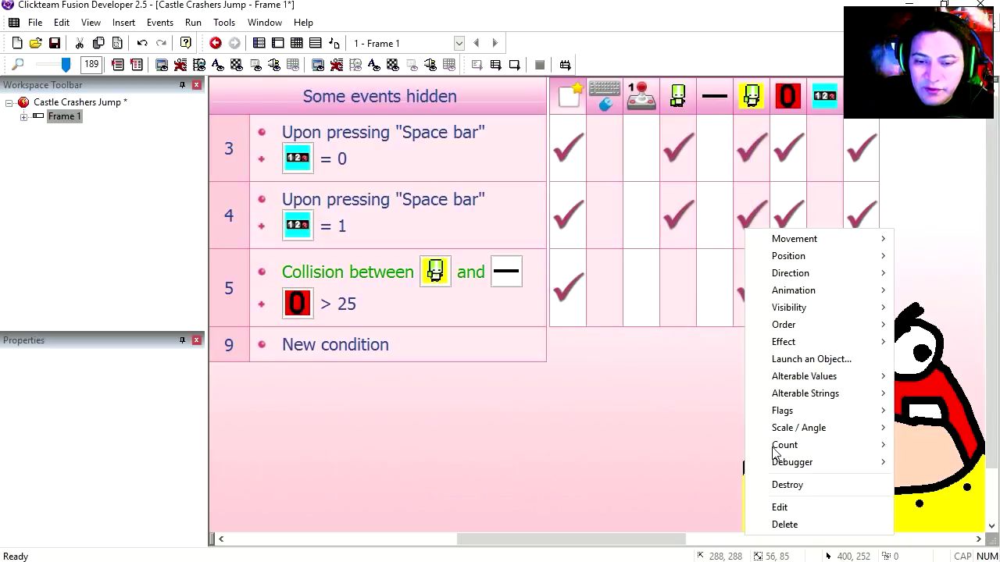
# Change event 4's jump direction to leftward only, deselecting direction 0 and selecting 16
pyautogui.click(784, 506)
pyautogui.click(551, 246)
pyautogui.click(400, 245)
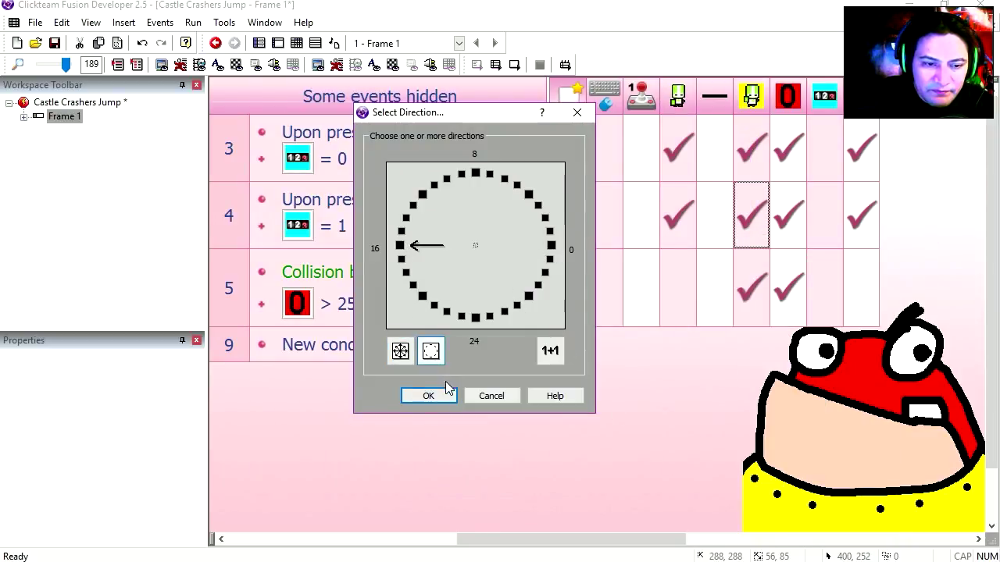
pyautogui.click(437, 394)
# Test the knight turning, walking and jumping left and right in the game
pyautogui.press('F8')
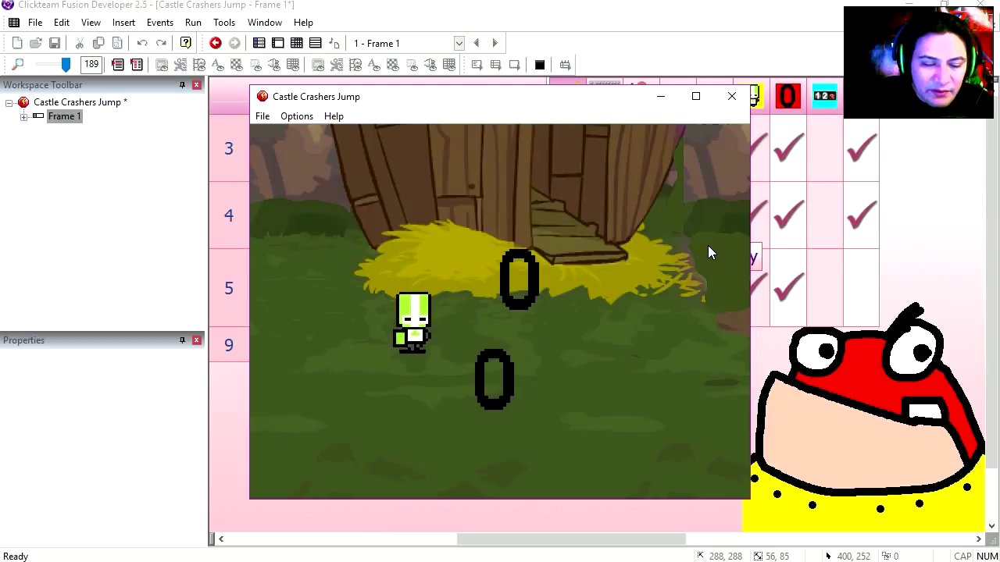
pyautogui.press('Left')
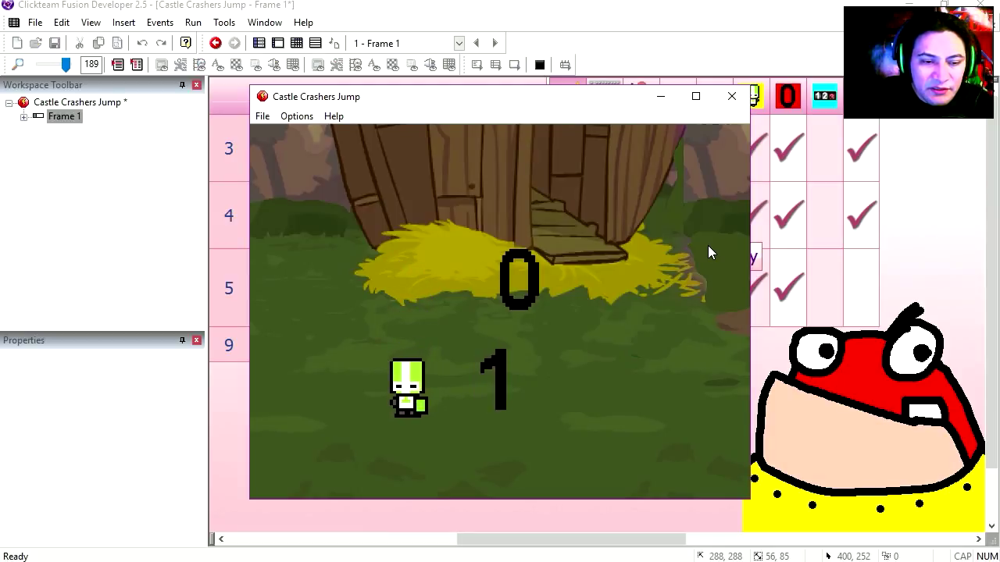
pyautogui.press('Up')
pyautogui.press('Right')
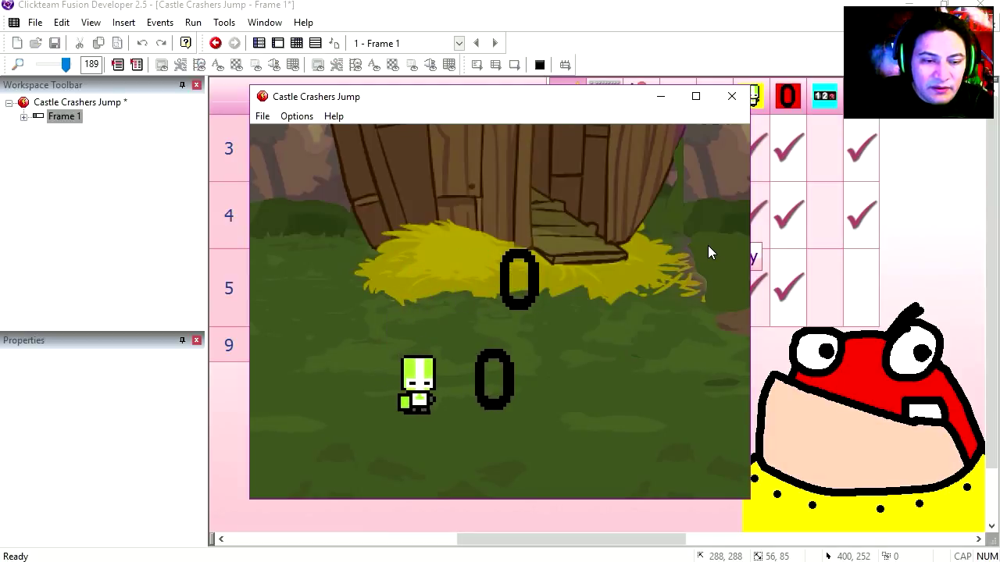
pyautogui.press('F8')
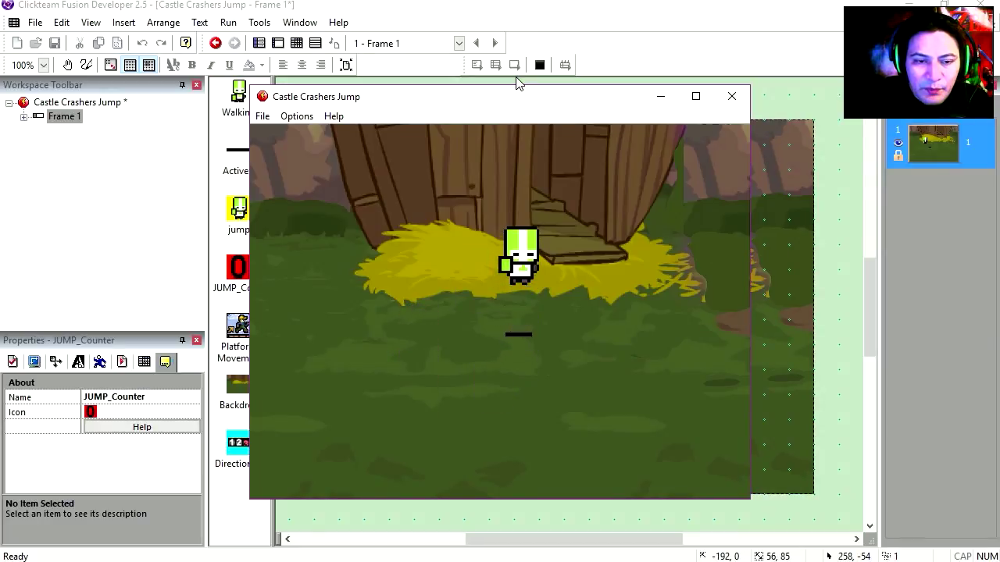
pyautogui.press('Up')
pyautogui.press('Up')
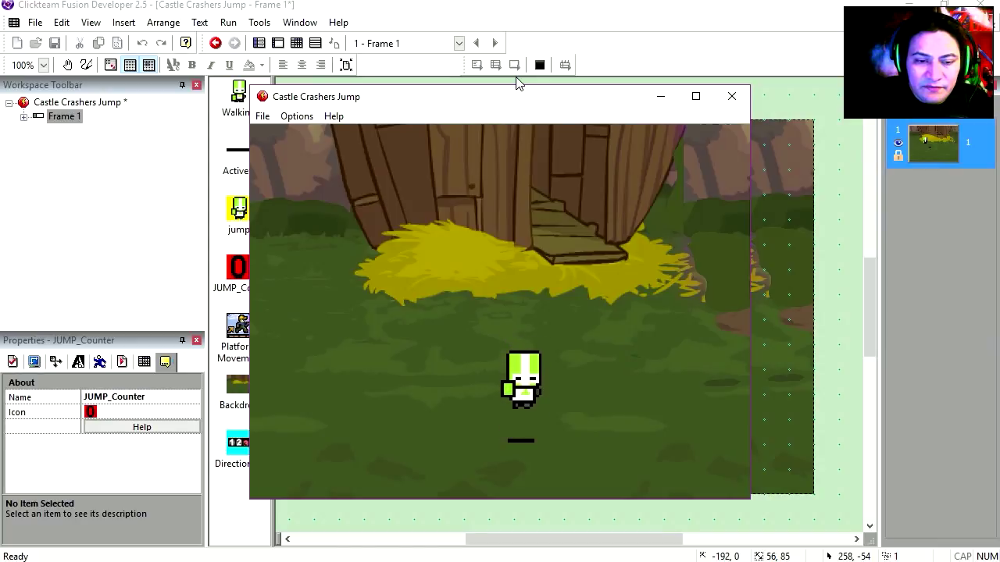
pyautogui.press('Left')
pyautogui.press('Up')
pyautogui.press('Right')
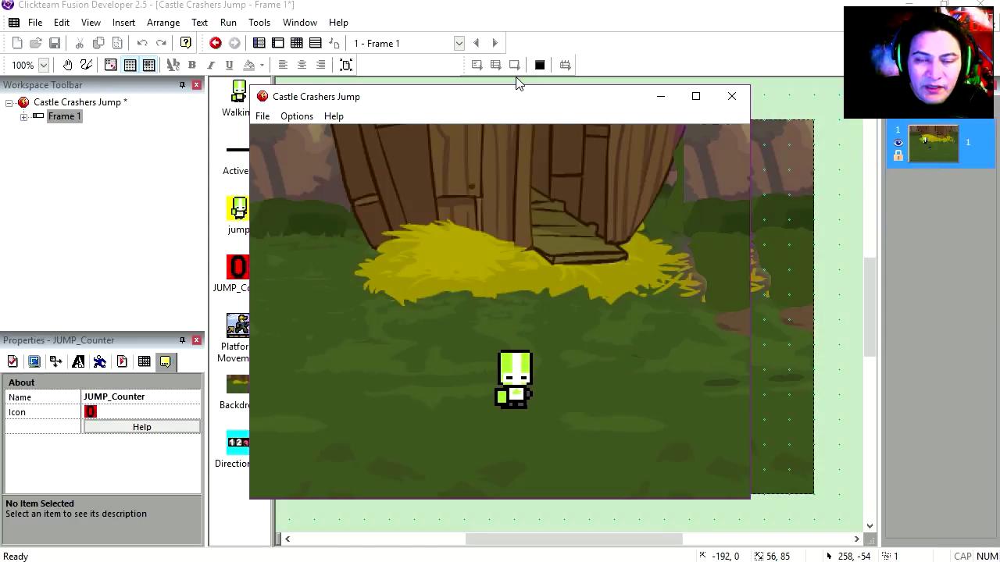
pyautogui.press('Up')
pyautogui.press('Right')
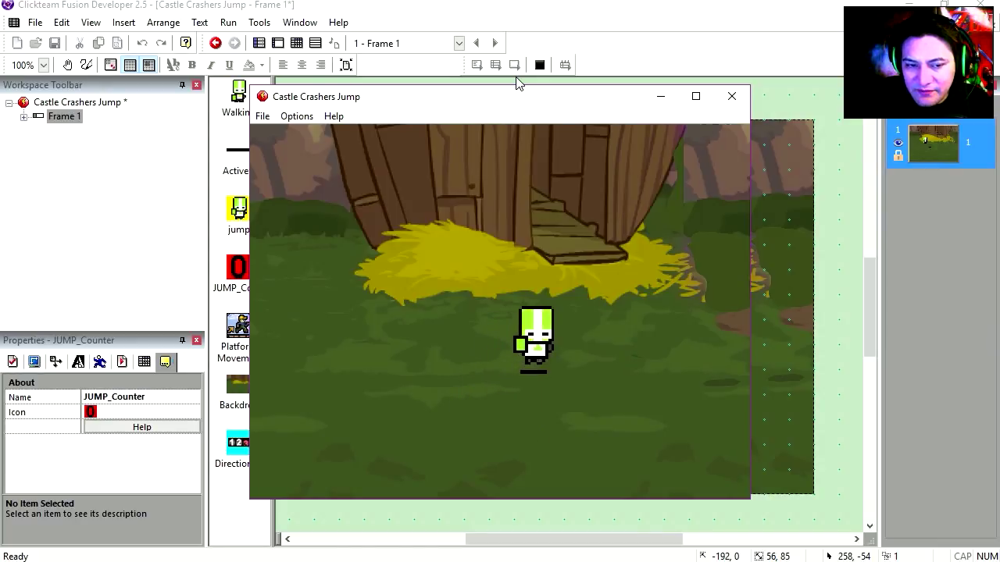
pyautogui.press('Left')
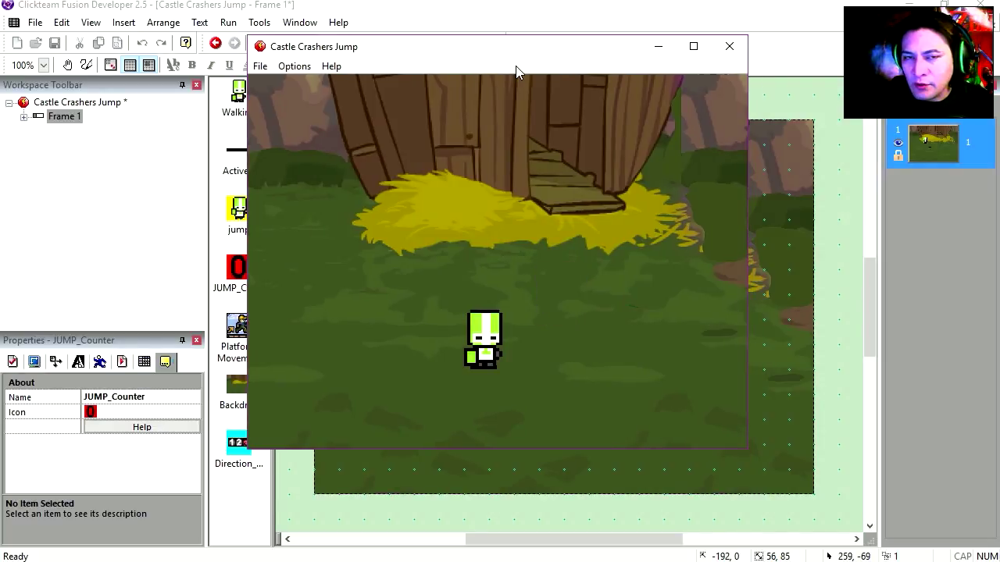
pyautogui.press('Right')
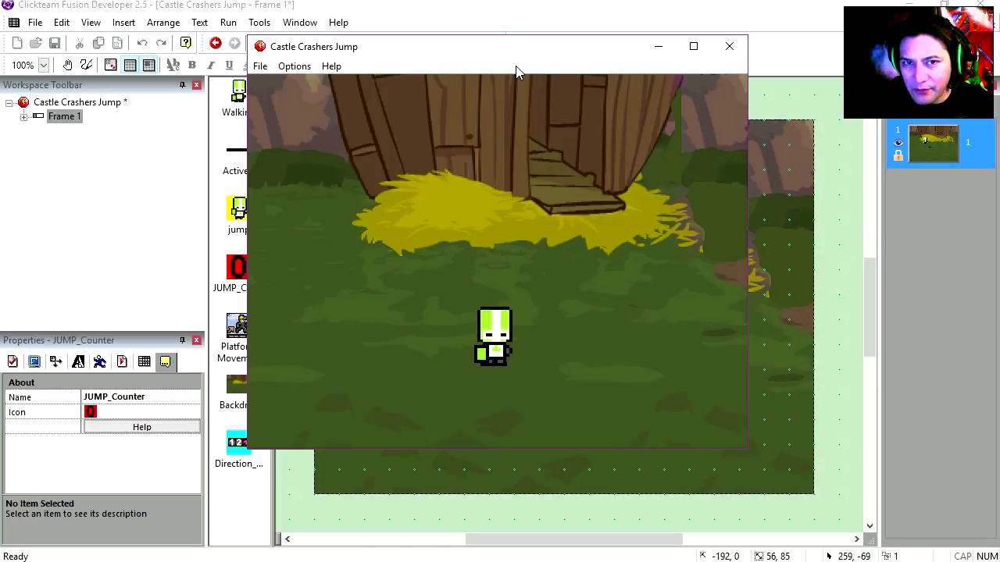
pyautogui.press('Up')
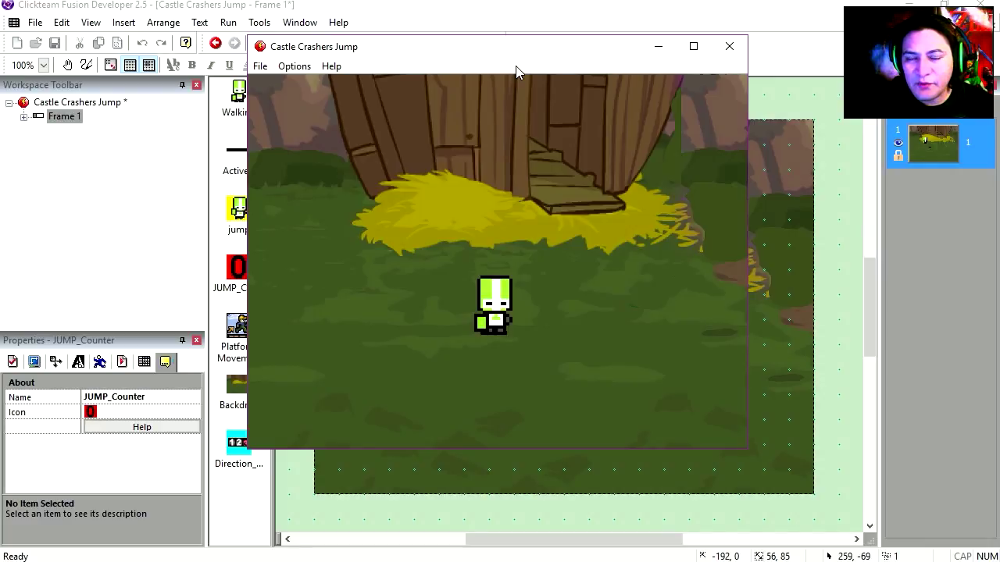
pyautogui.press('Left')
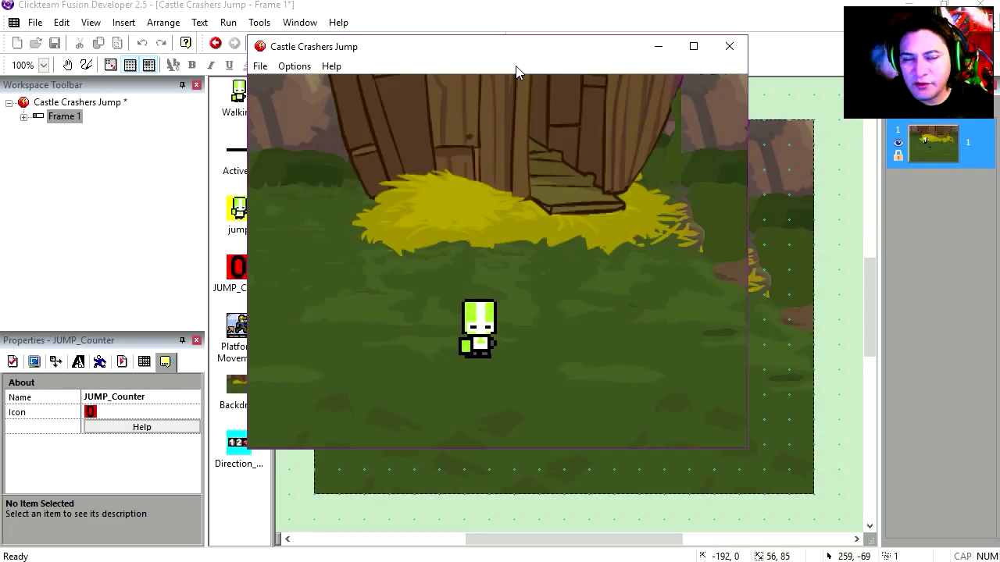
pyautogui.press('Left')
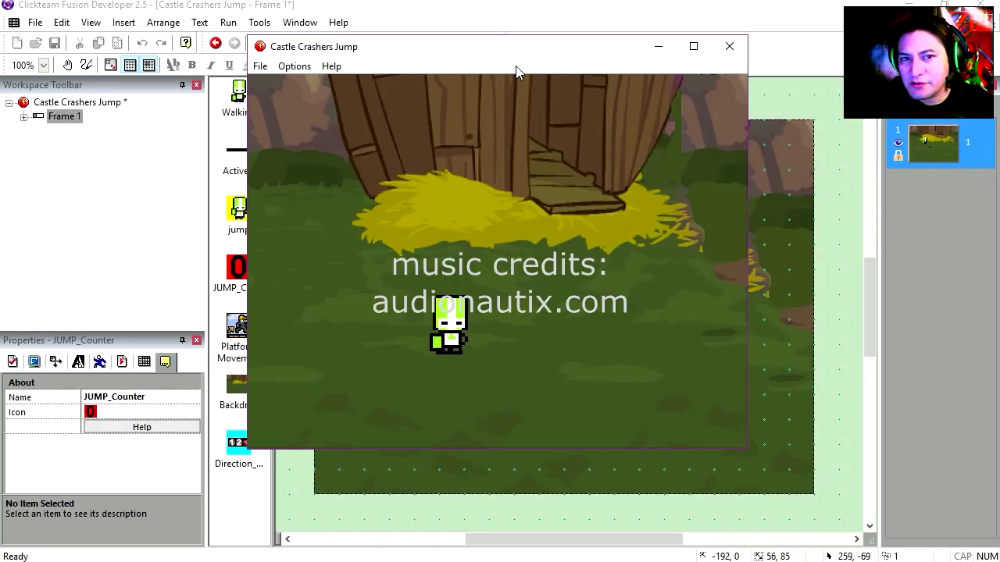